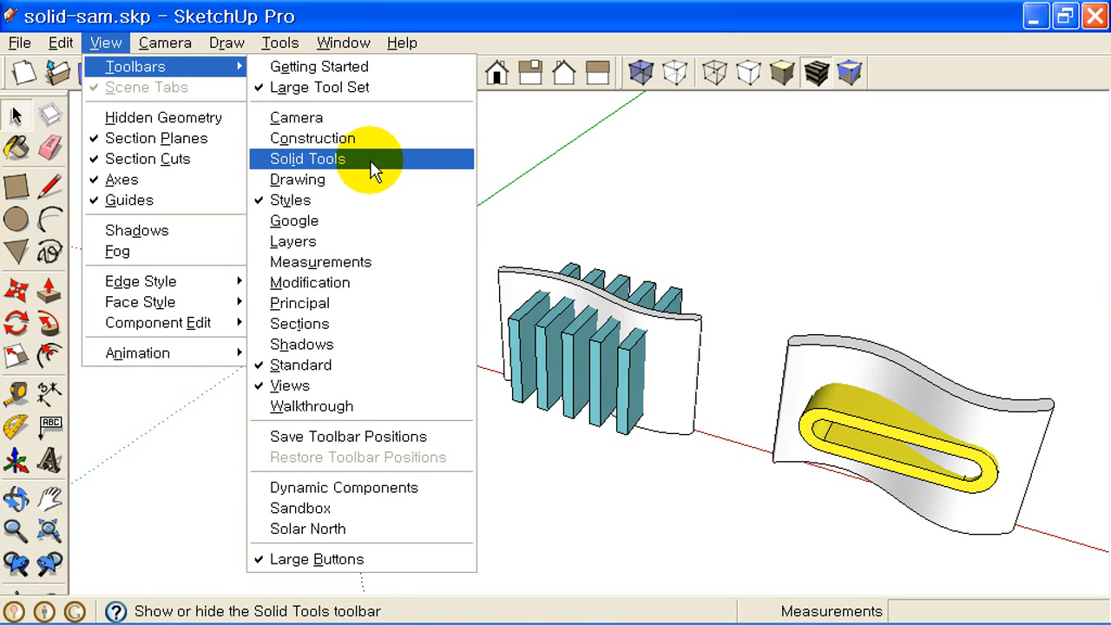
Step: Show the Solid Tools toolbar and float it over the upper part of the drawing area
click(374, 169)
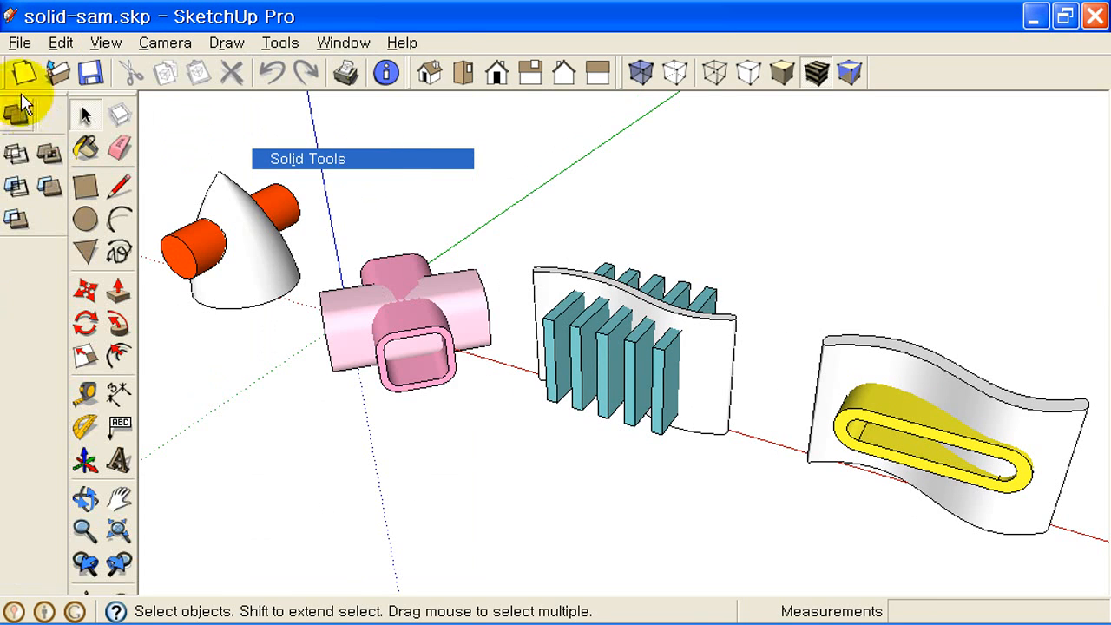
drag(17, 94, 504, 149)
drag(415, 112, 516, 113)
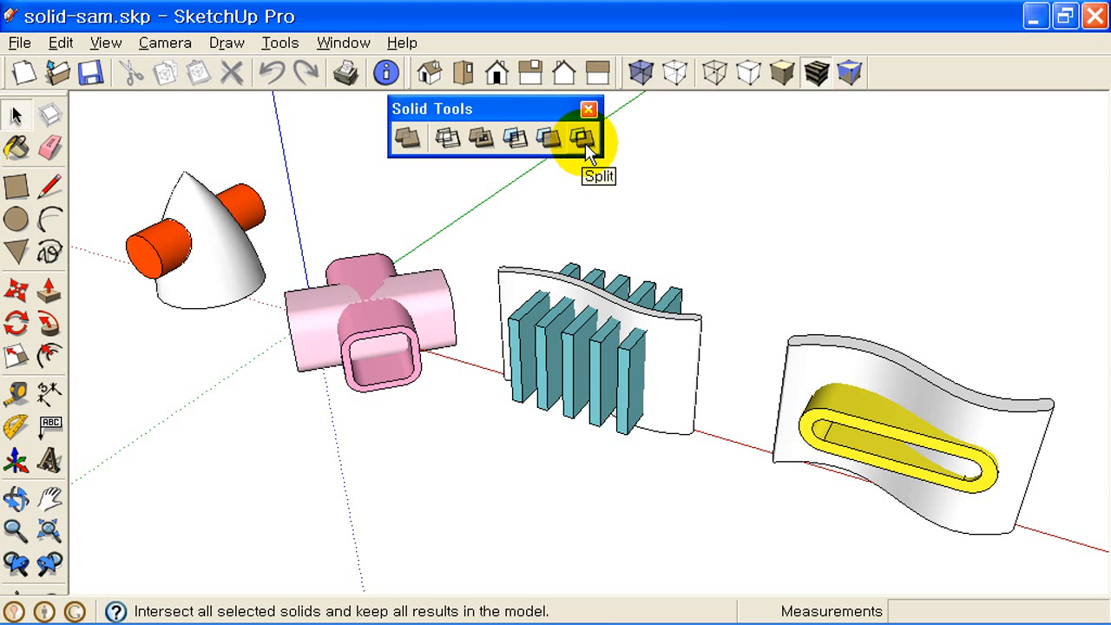
drag(490, 105, 505, 107)
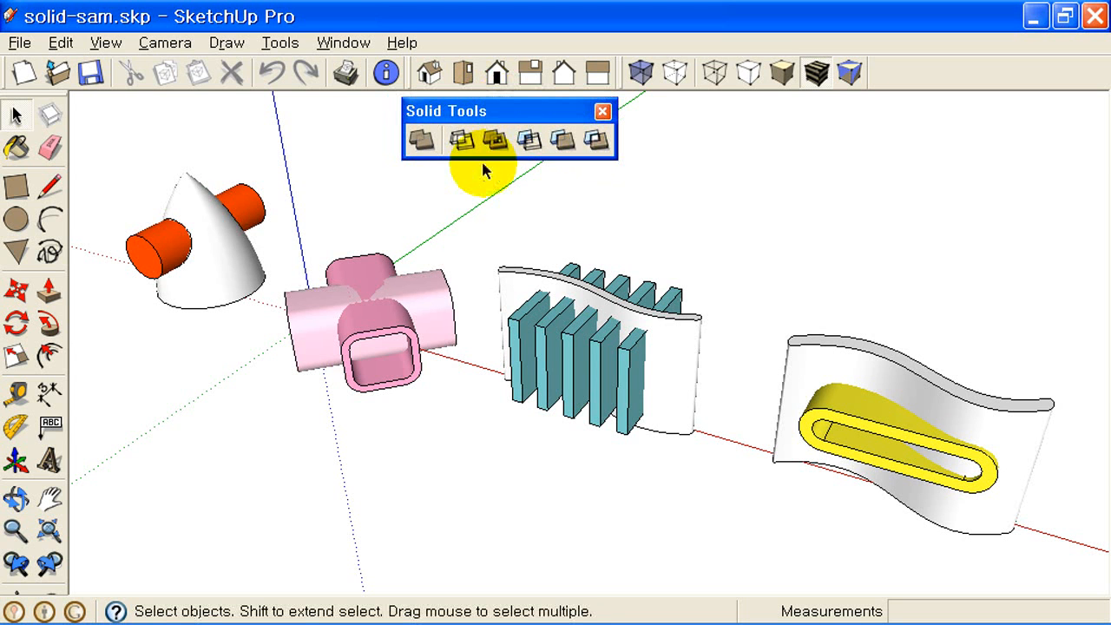
Step: Examine the two crossing pink tubes up close from several angles, selecting each tube to identify the separate groups
scroll(310, 264, up, 4)
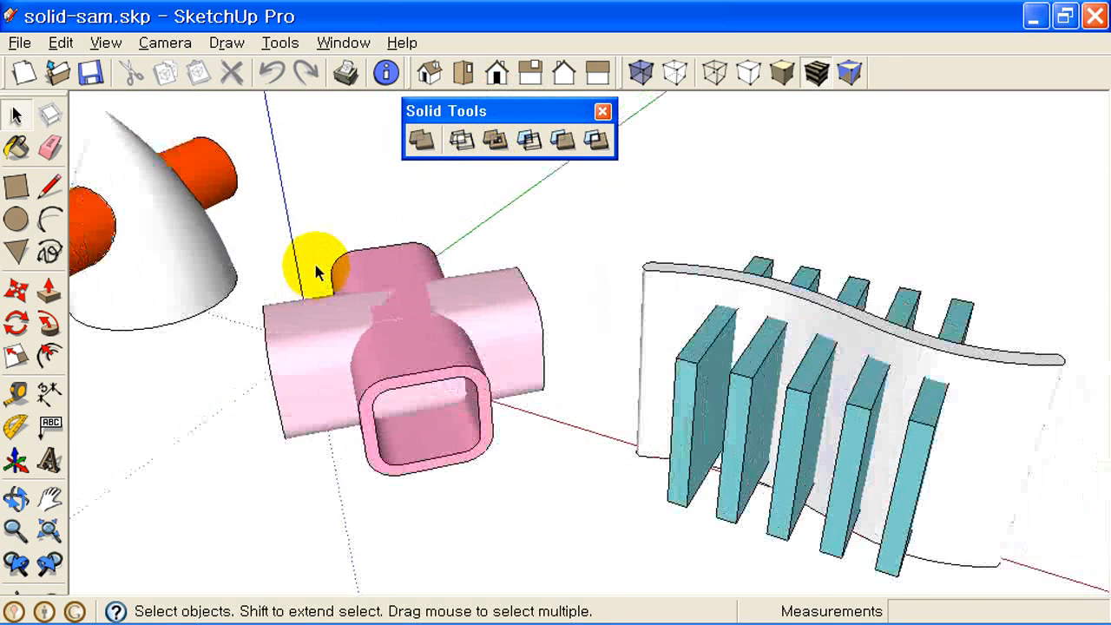
scroll(317, 272, up, 5)
middle_drag(449, 300, 497, 304)
scroll(460, 317, down, 3)
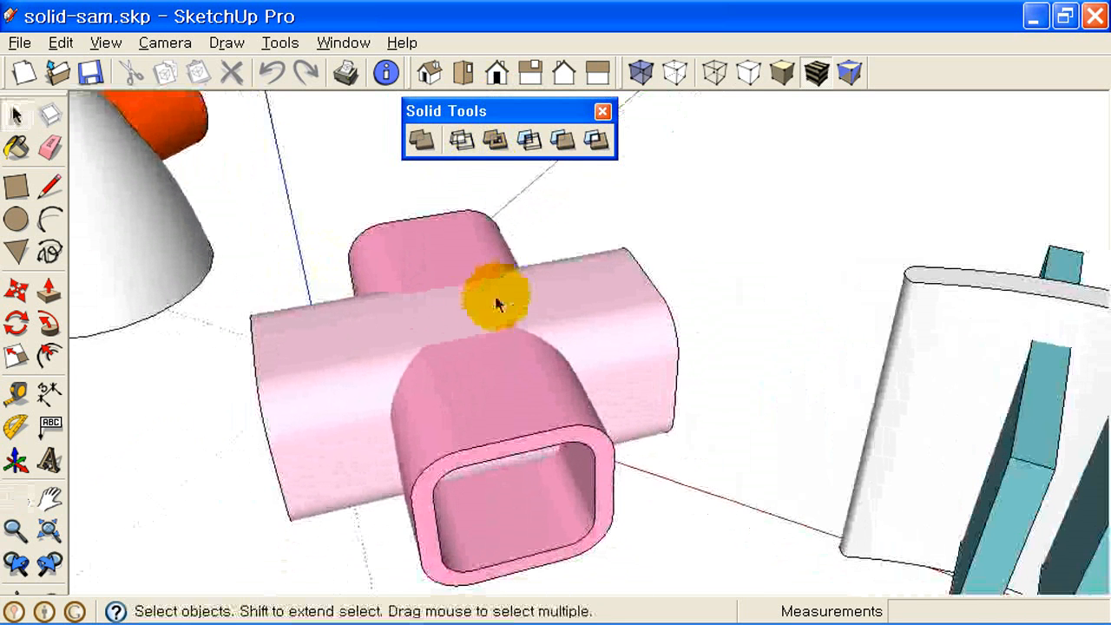
middle_drag(576, 402, 595, 377)
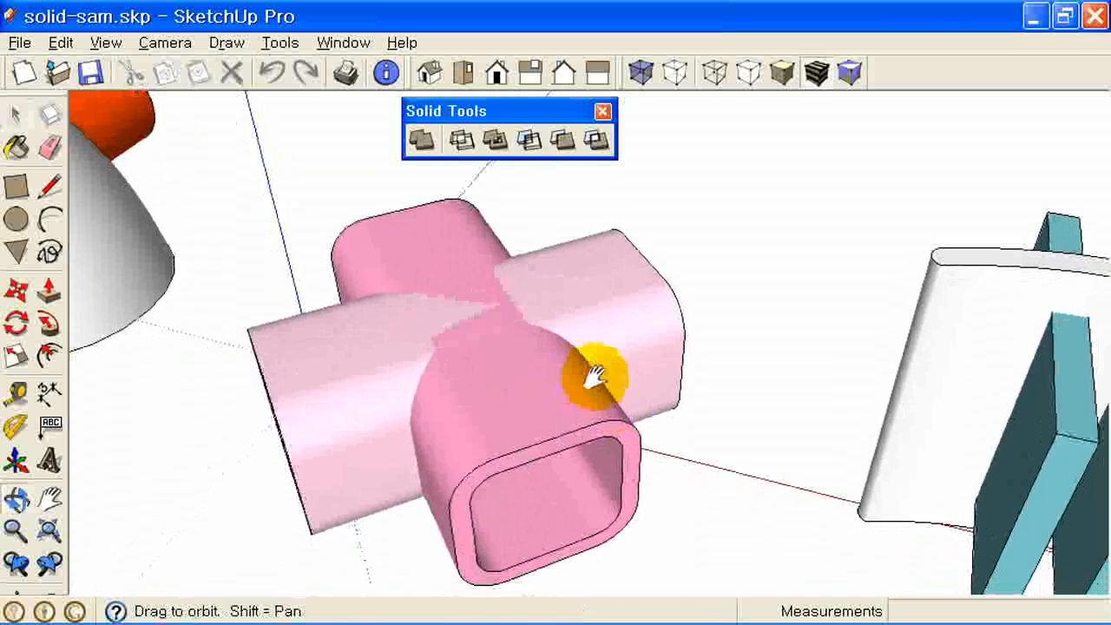
scroll(596, 372, up, 2)
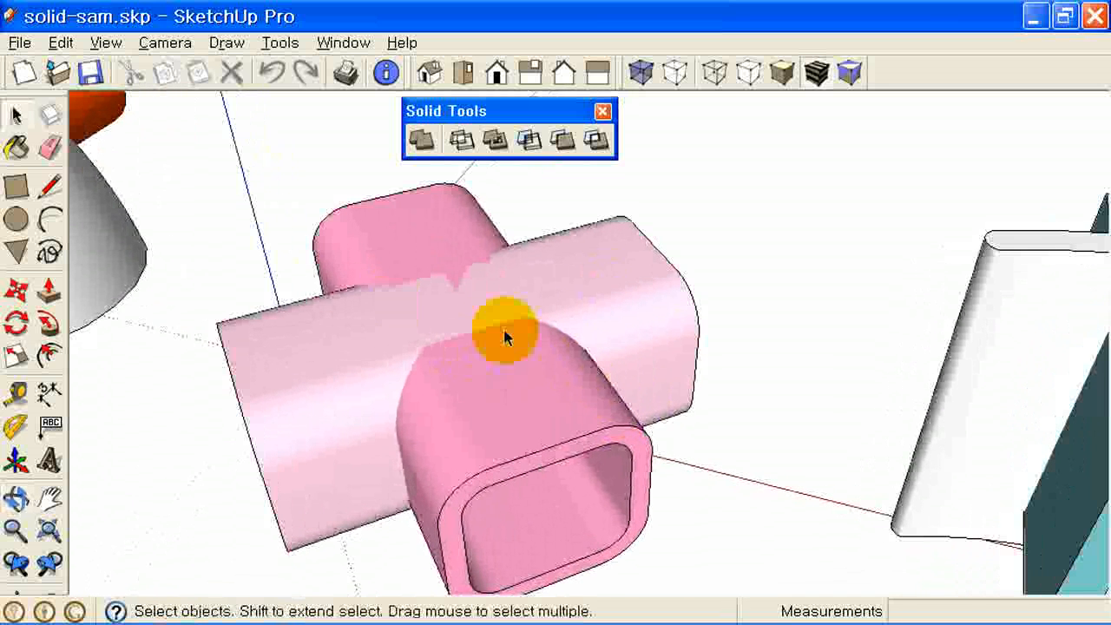
scroll(505, 333, down, 2)
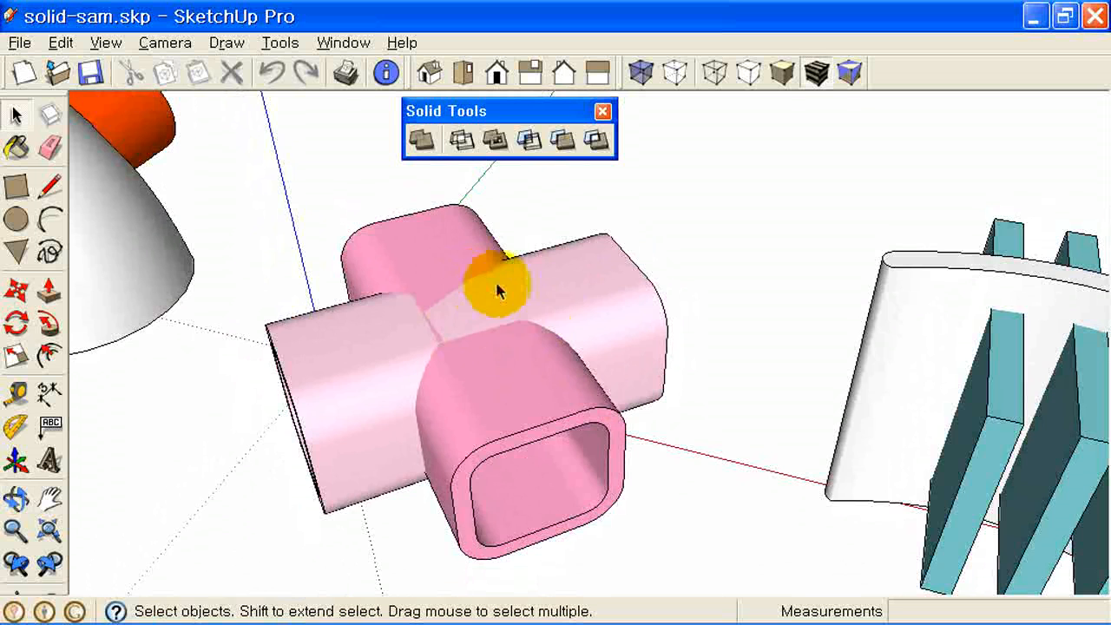
middle_drag(541, 341, 552, 361)
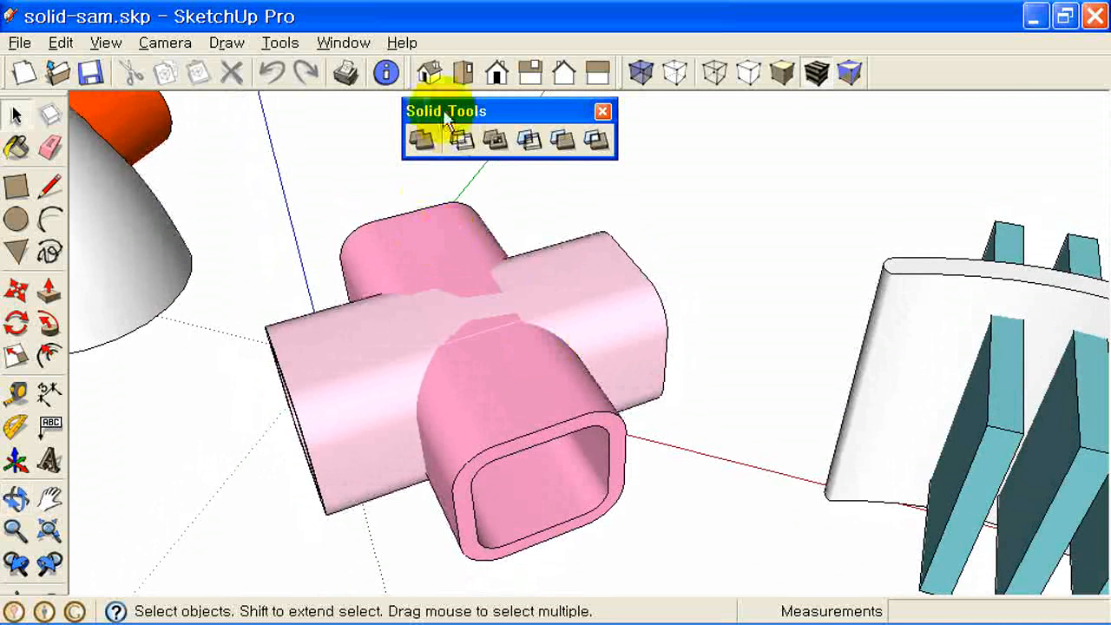
click(437, 238)
click(590, 275)
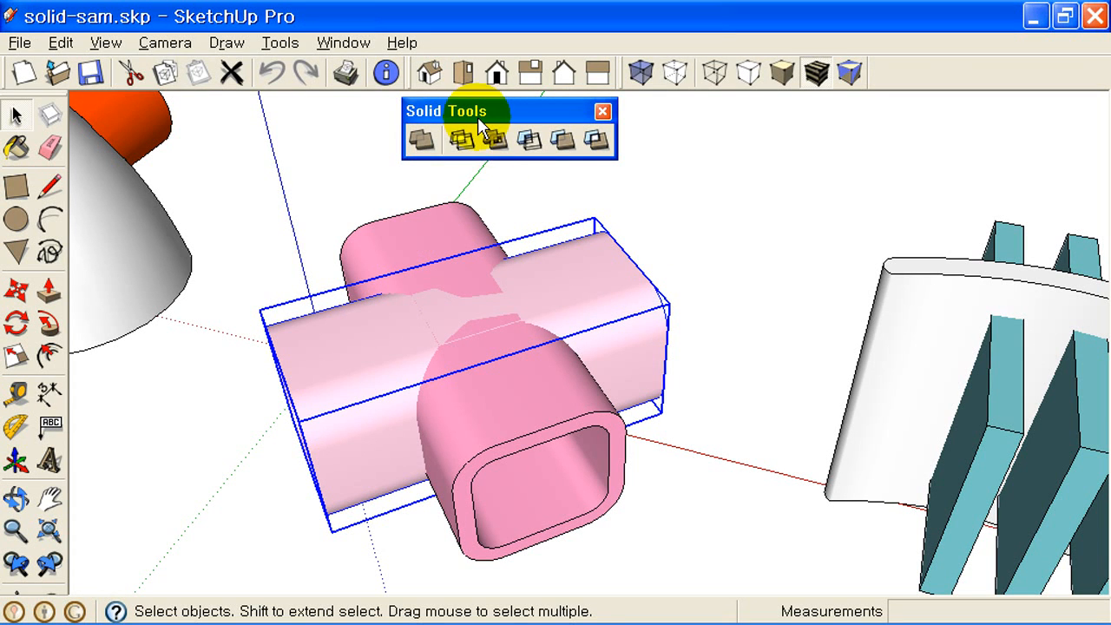
click(488, 139)
click(682, 241)
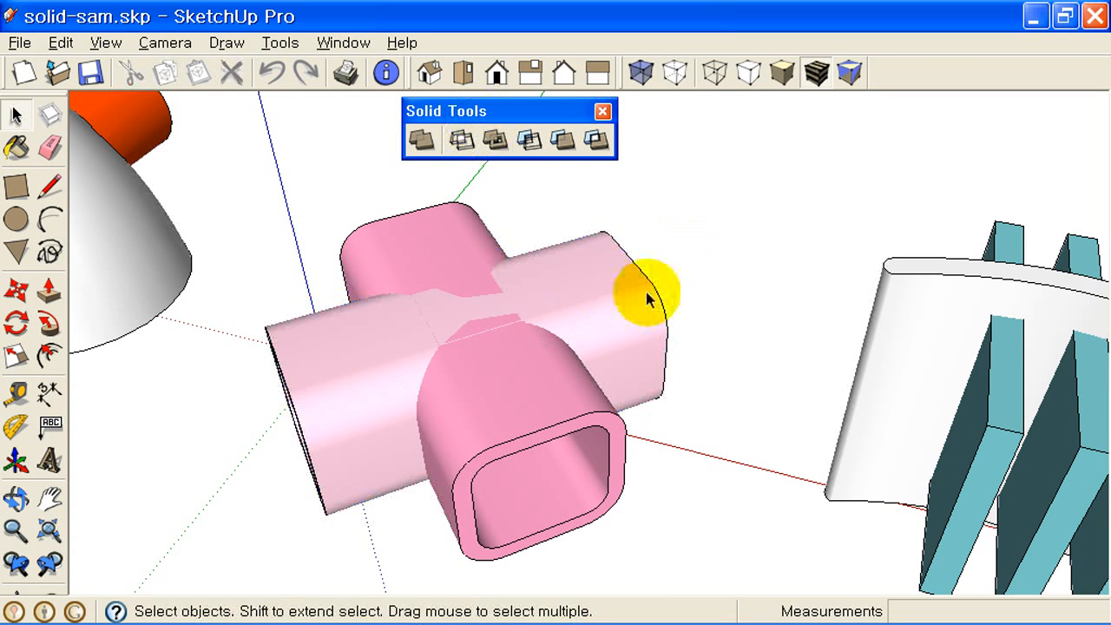
middle_drag(566, 322, 561, 422)
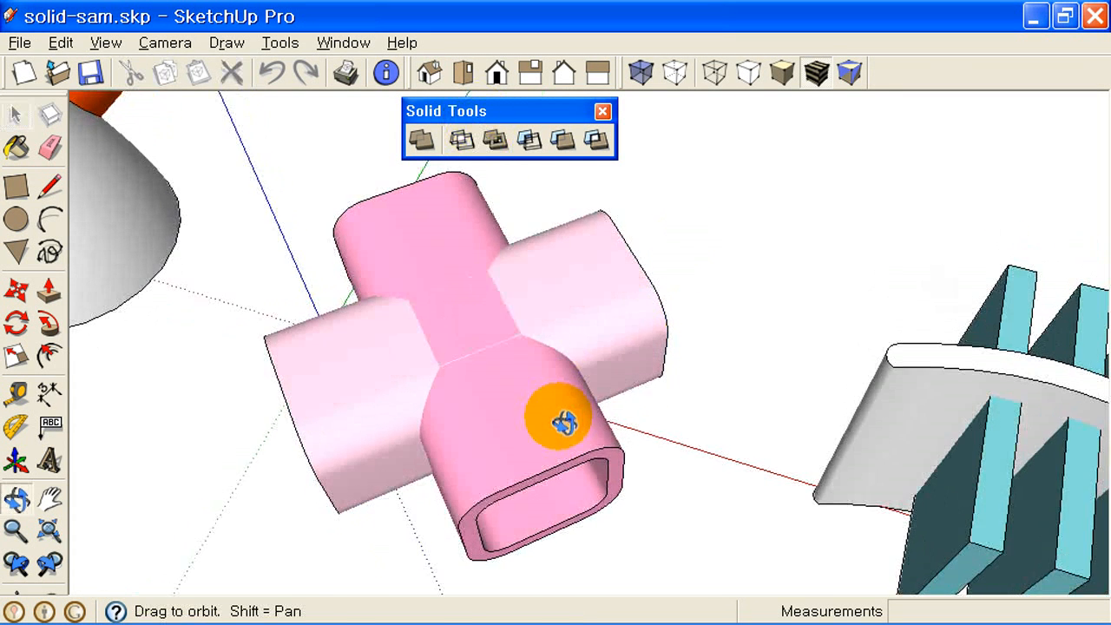
Step: Combine the two crossing pink tubes into one solid with Outer Shell, picking the darker tube first and the lighter tube second
click(423, 142)
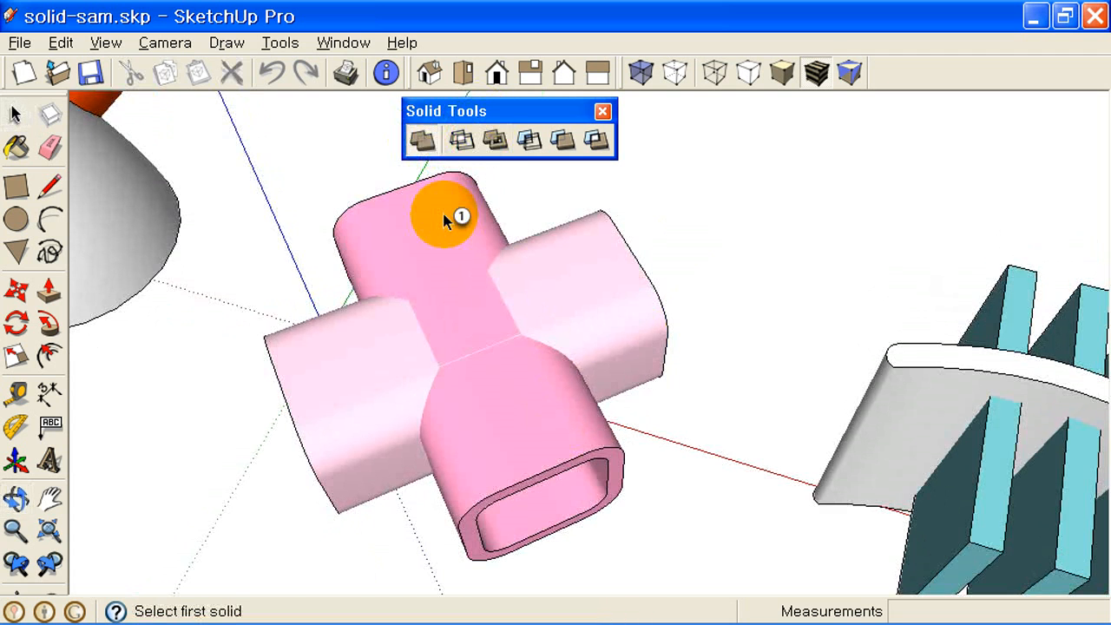
click(426, 228)
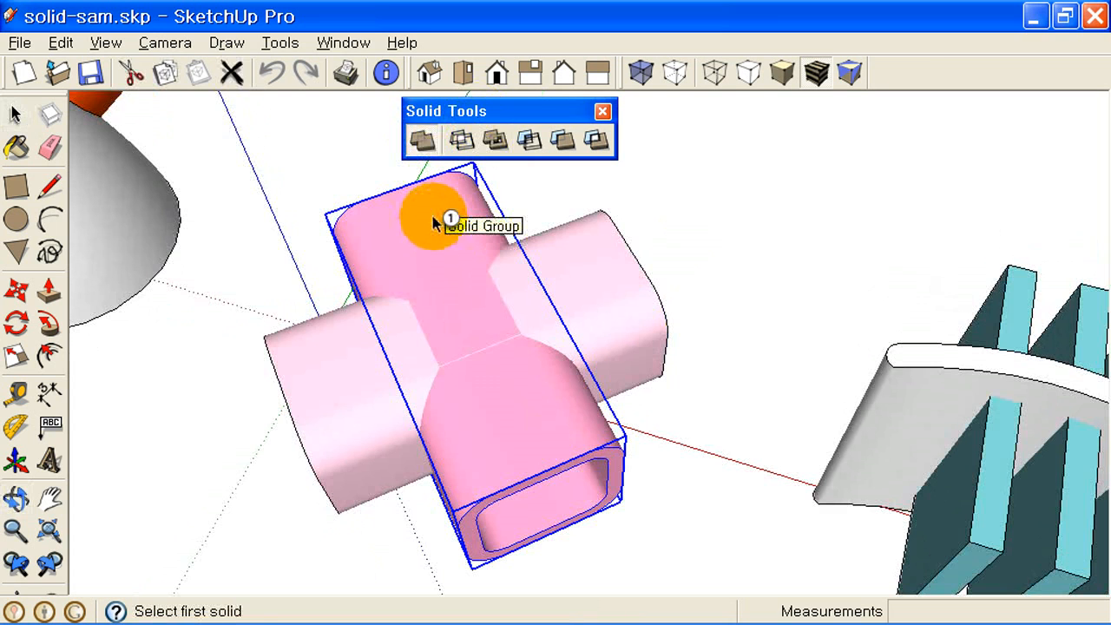
click(425, 229)
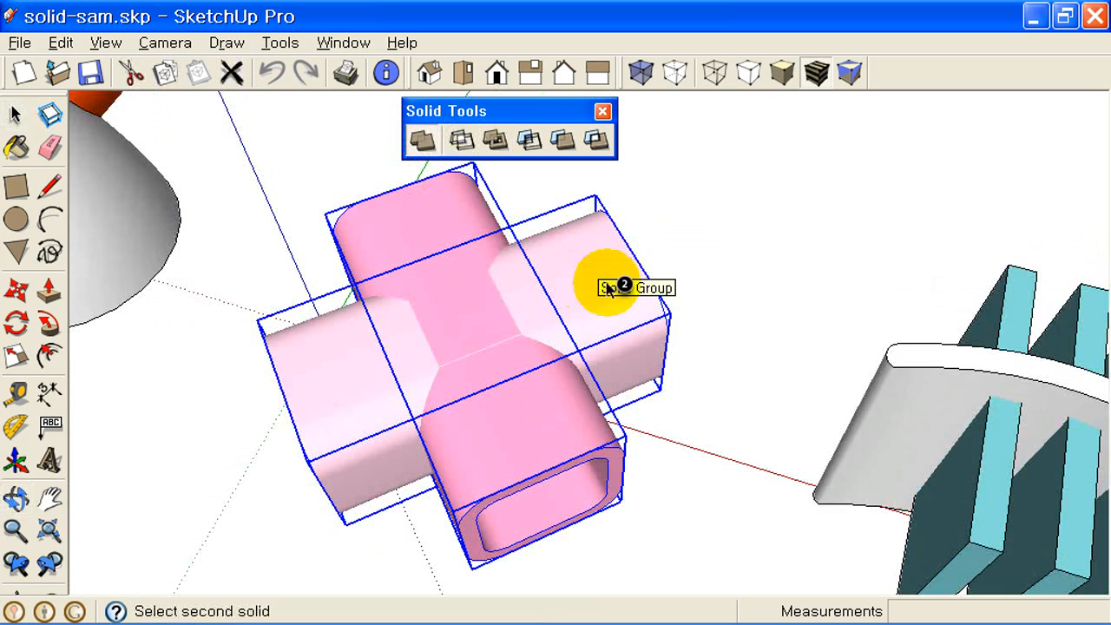
click(438, 323)
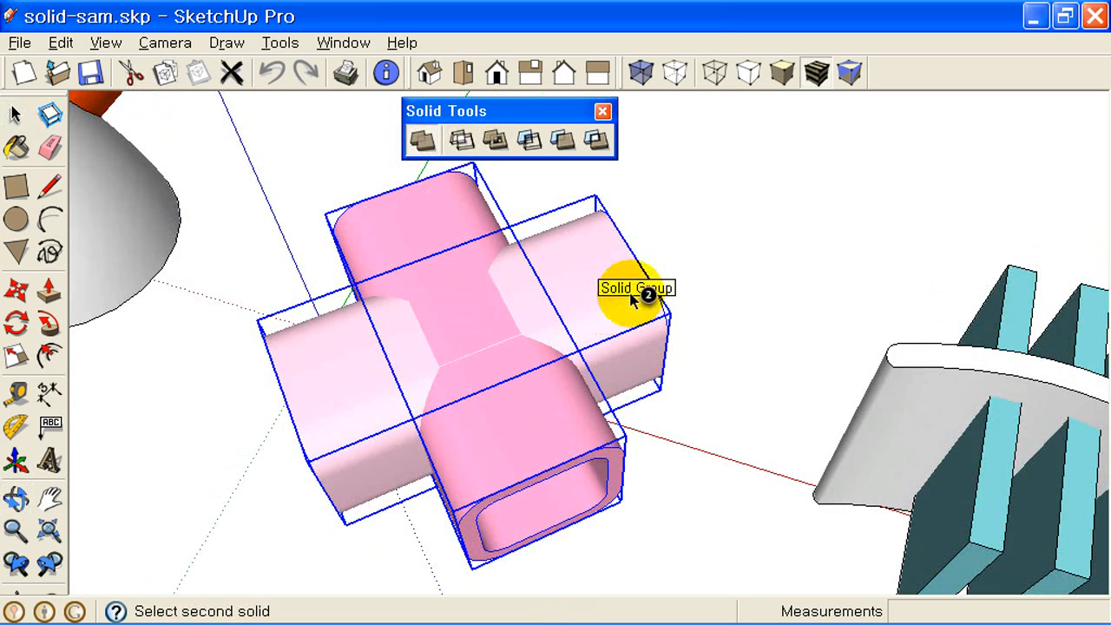
click(579, 280)
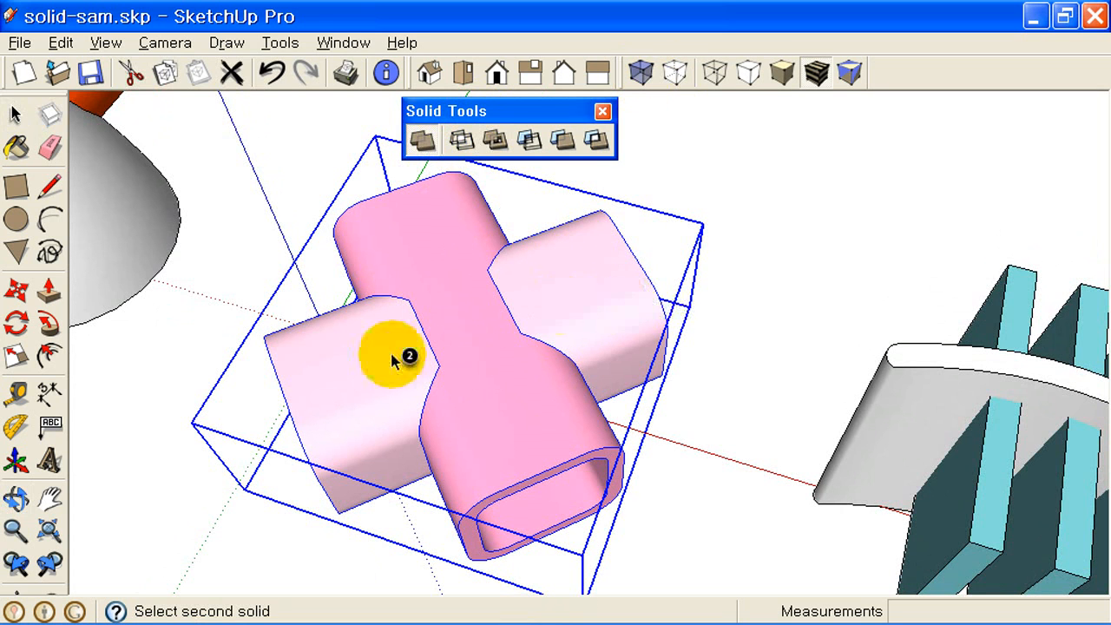
Step: Turn on X-ray display and inspect the inside of the shelled pink tubes, moving the Solid Tools toolbar clear of them
click(643, 77)
key(o)
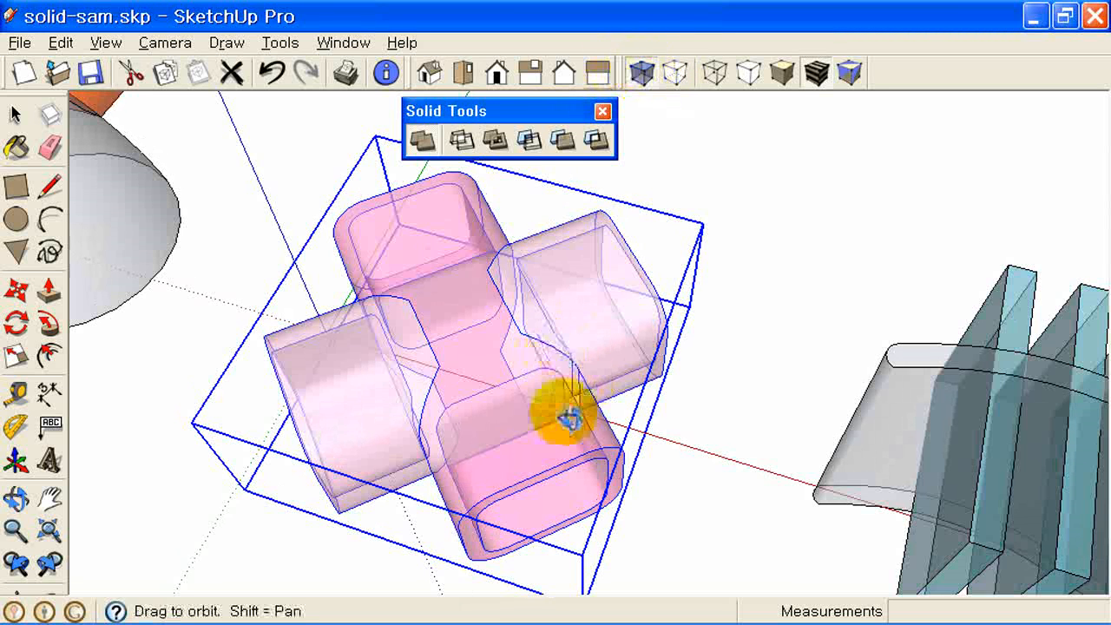
drag(569, 420, 536, 392)
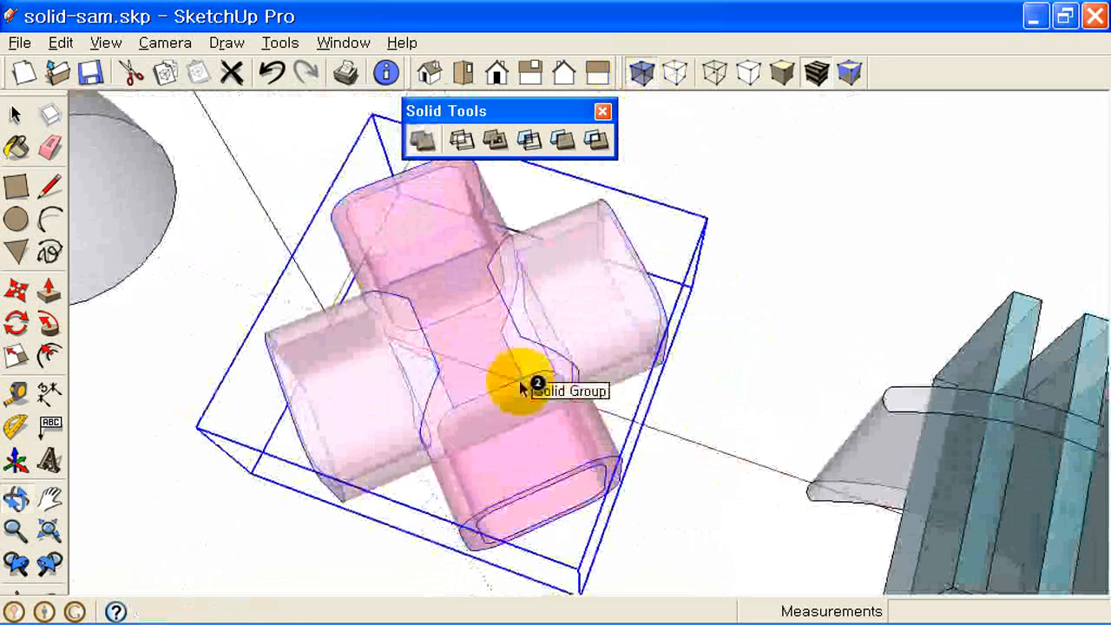
middle_drag(526, 368, 533, 276)
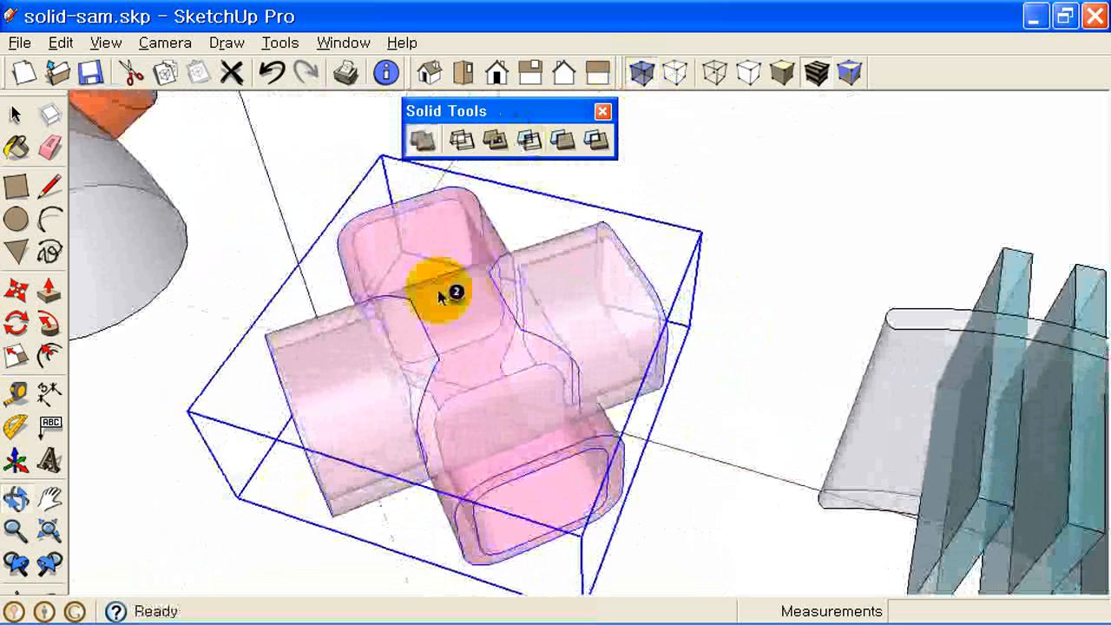
middle_drag(541, 303, 471, 303)
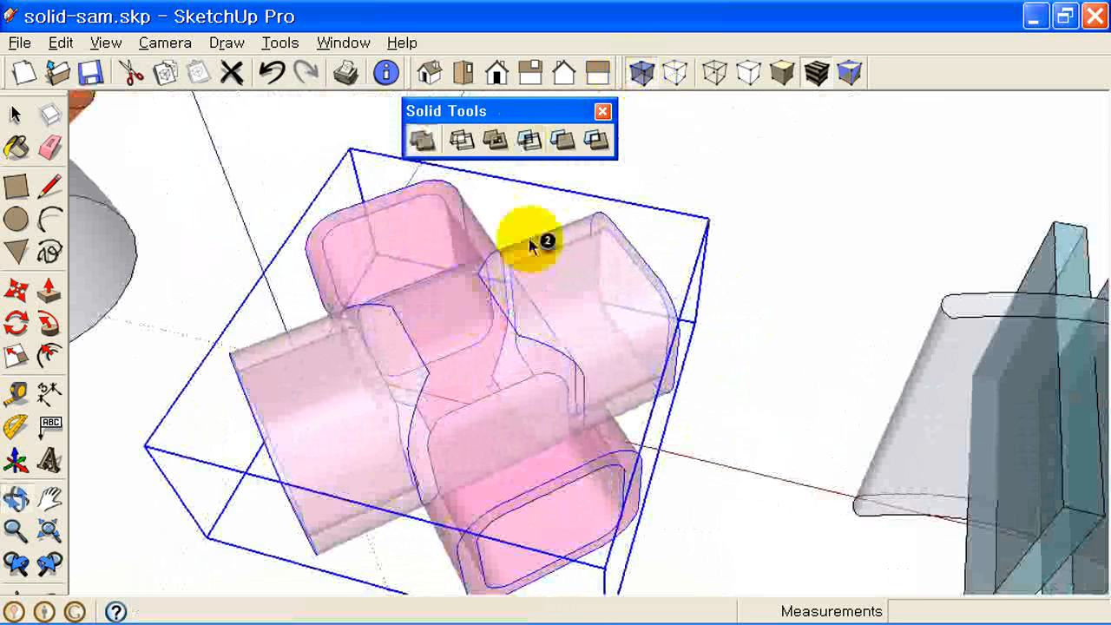
drag(508, 109, 686, 108)
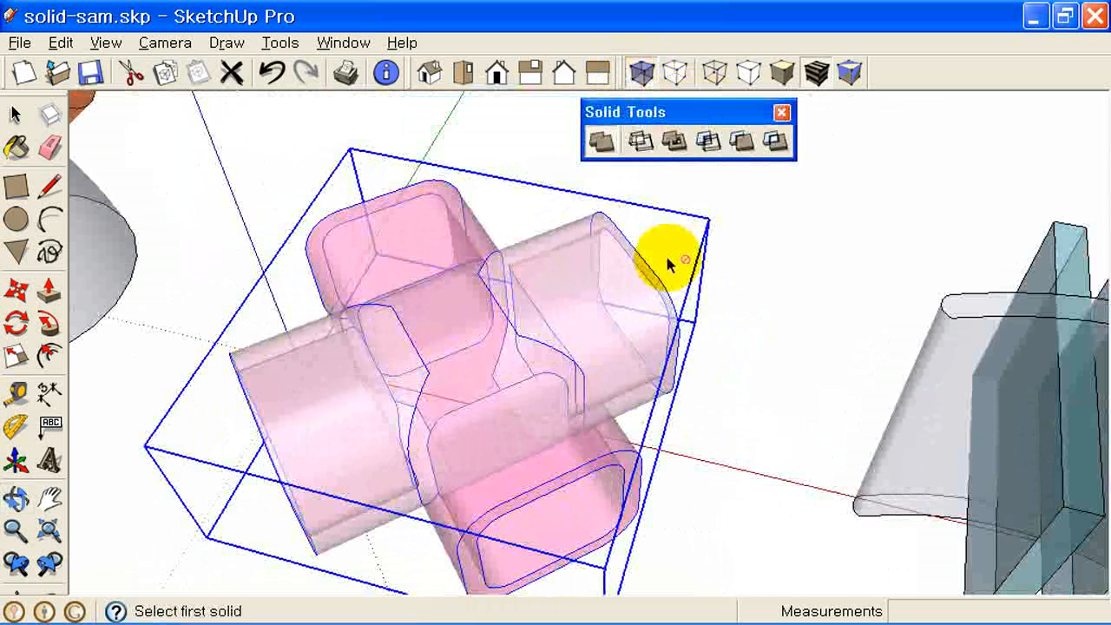
Step: Undo the Outer Shell operation on the pink tubes
key(ctrl+z)
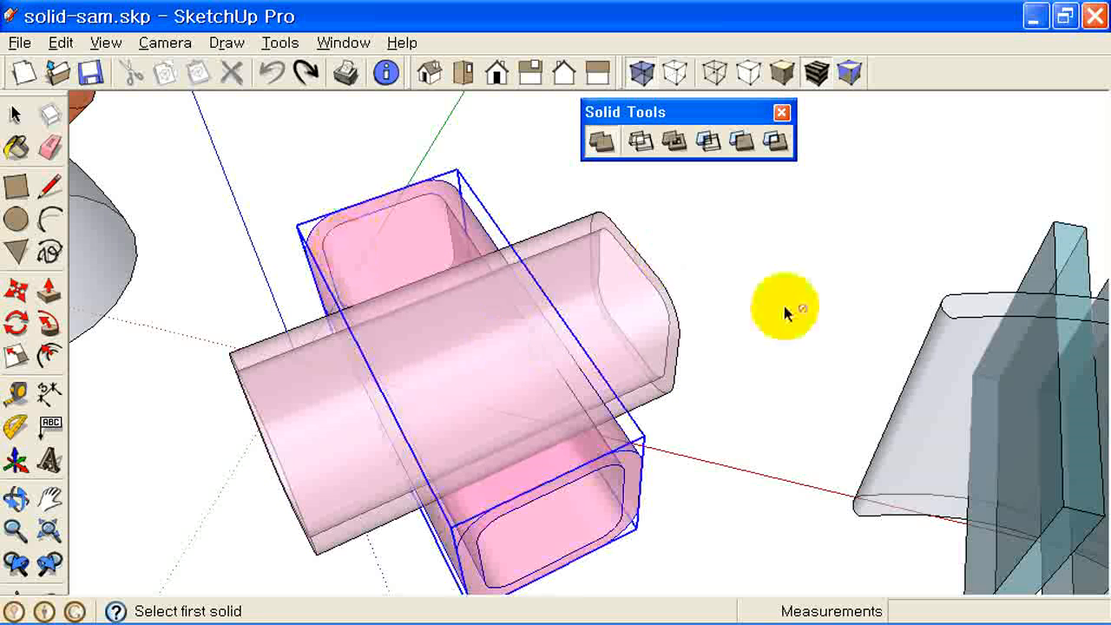
click(553, 293)
click(706, 141)
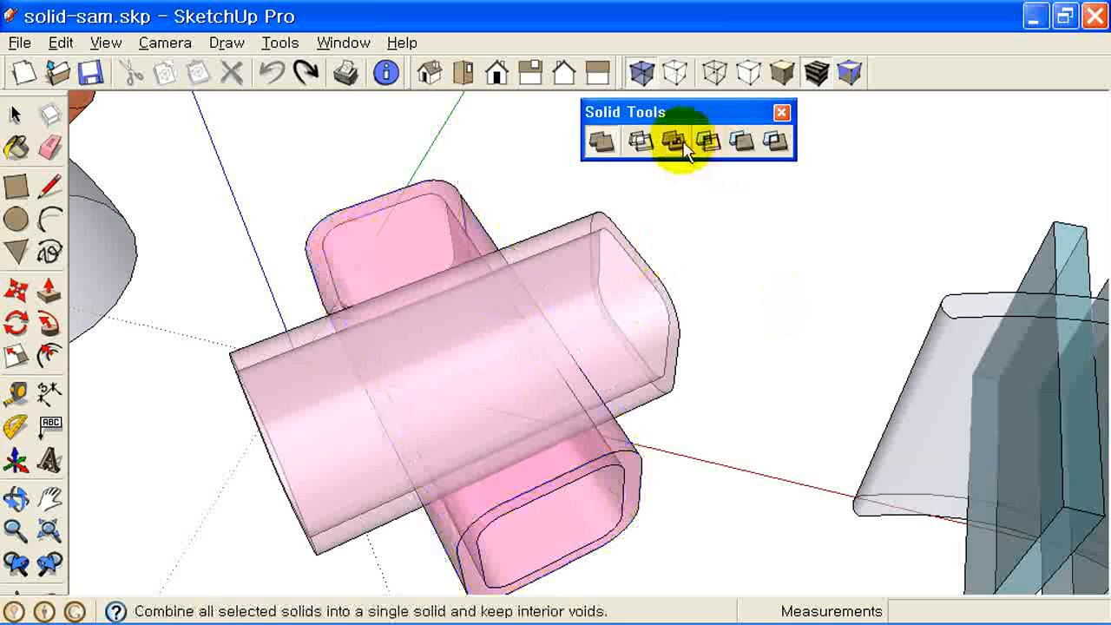
Step: Combine the darker and lighter pink tubes with Union and inspect the interior at their crossing
click(679, 146)
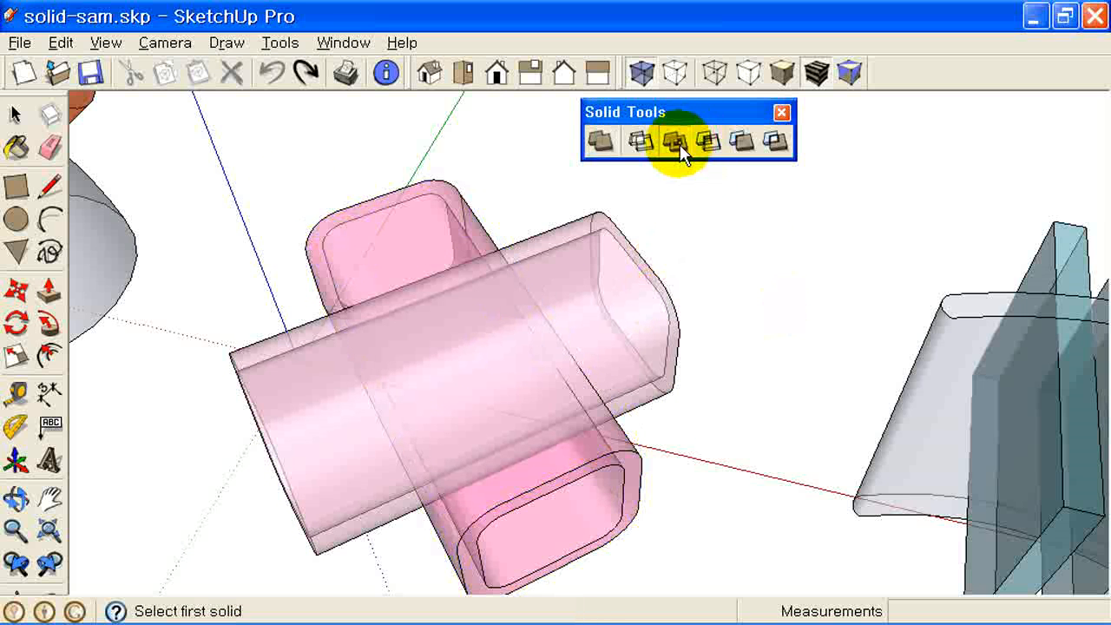
click(420, 215)
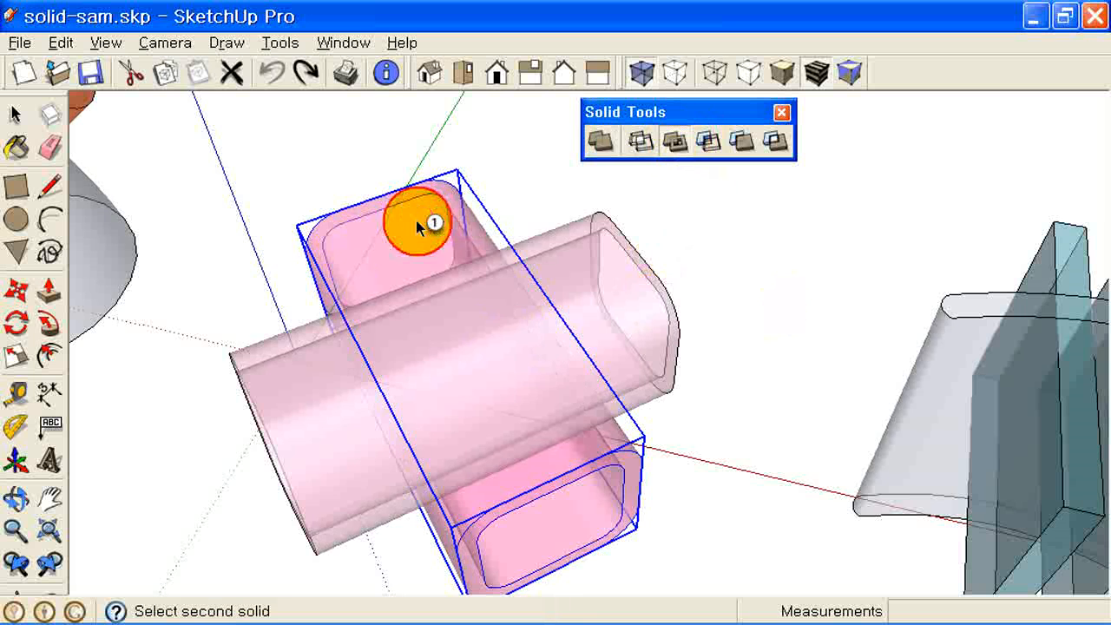
click(587, 271)
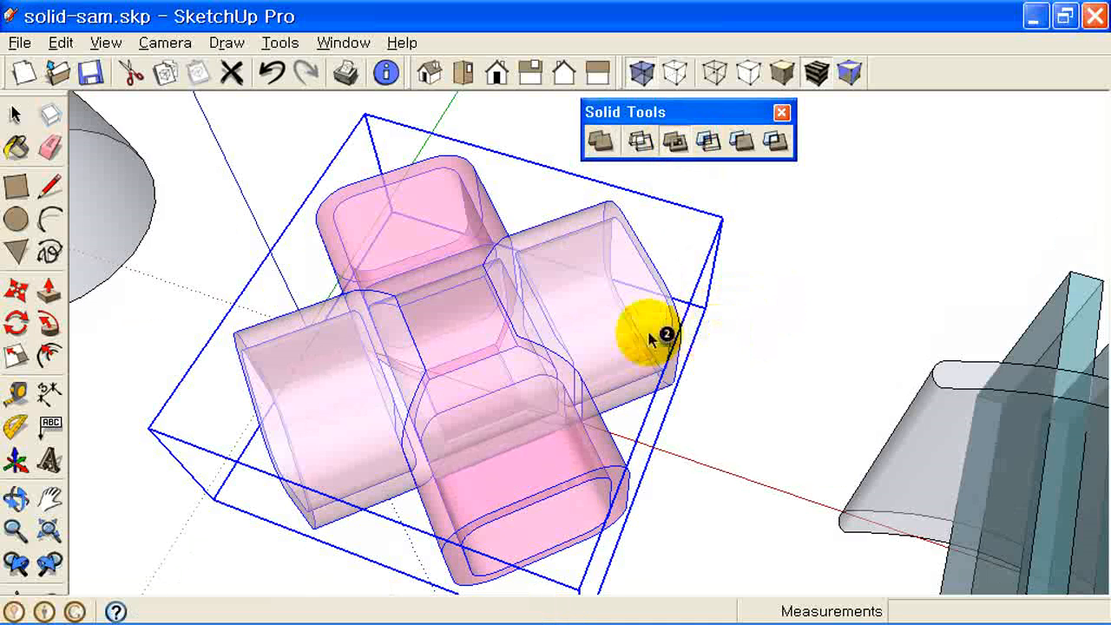
middle_drag(598, 314, 662, 252)
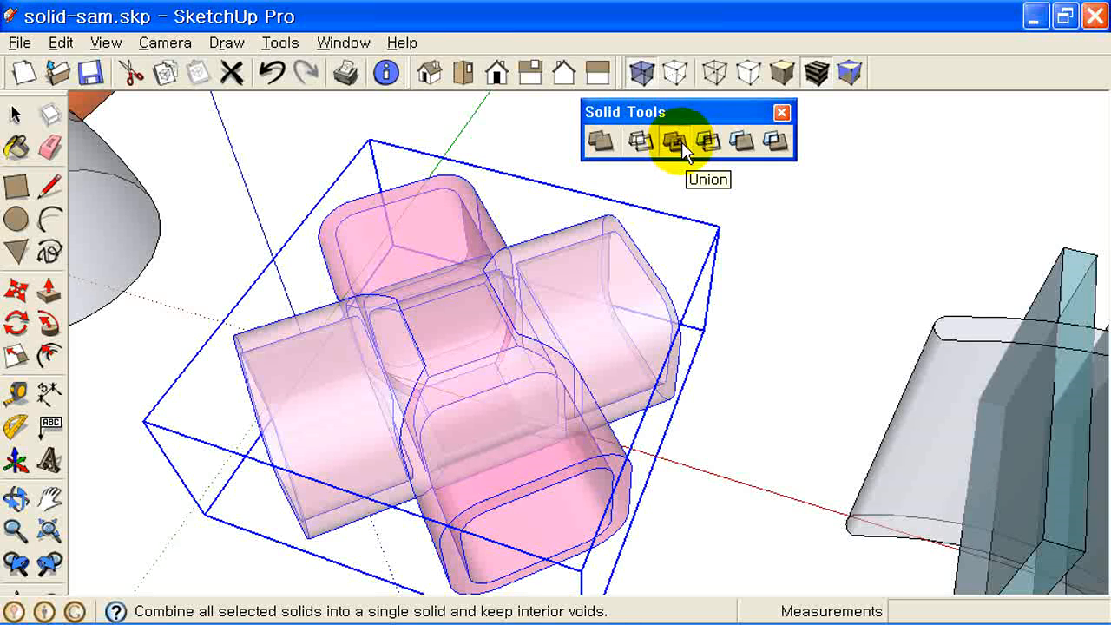
Step: Undo the union of the pink tubes and turn off X-ray display
click(682, 142)
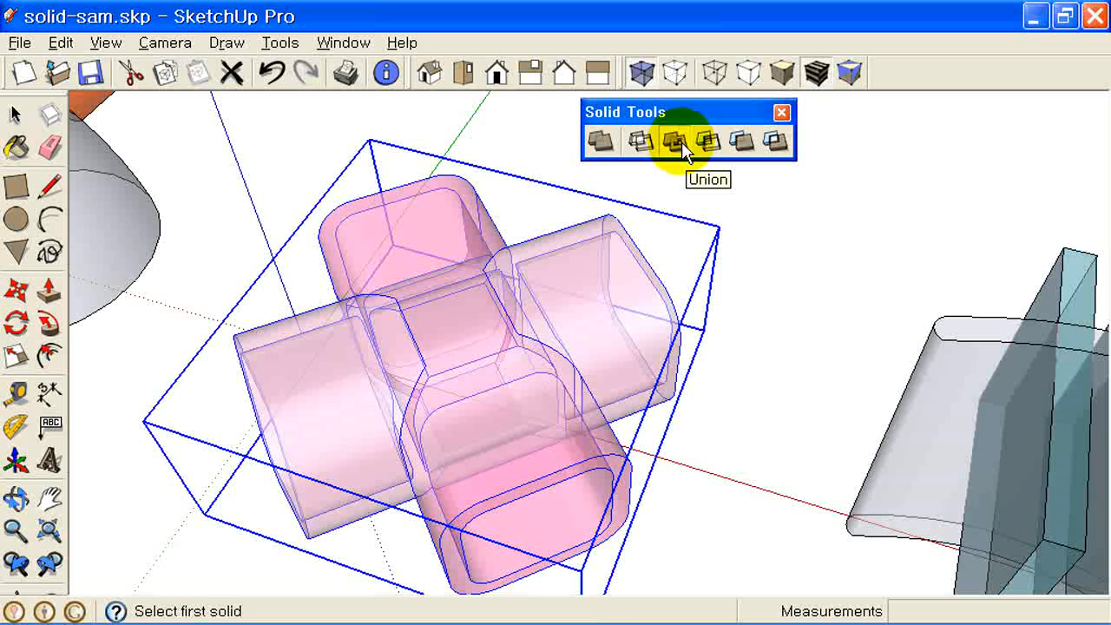
click(643, 73)
click(15, 114)
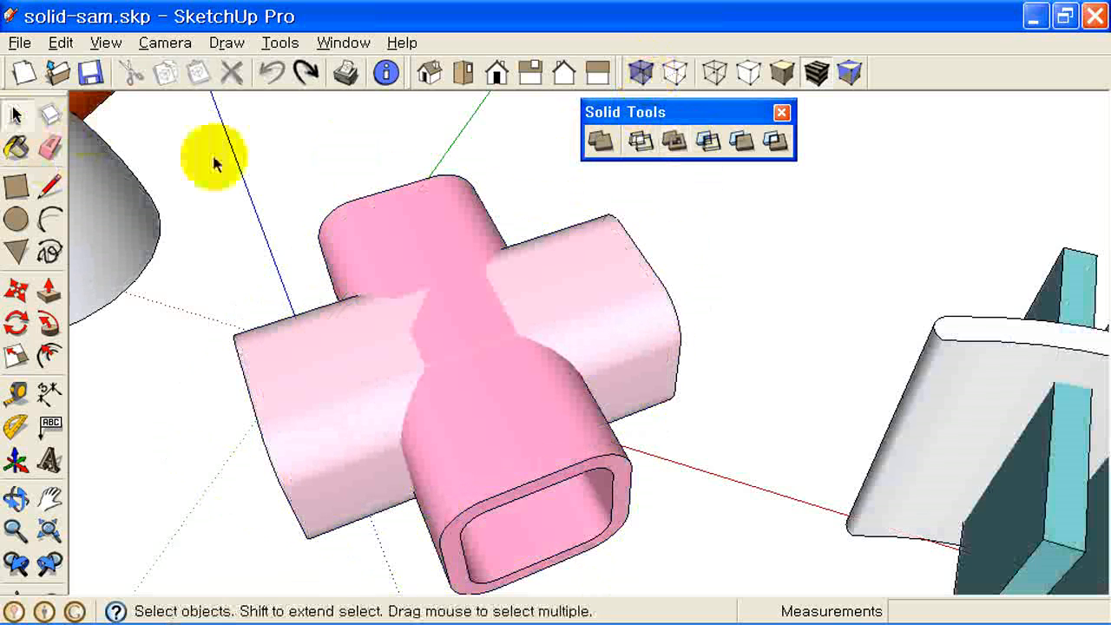
Step: Select both pink tubes together and merge them into one solid with Union, then clear the selection
click(402, 221)
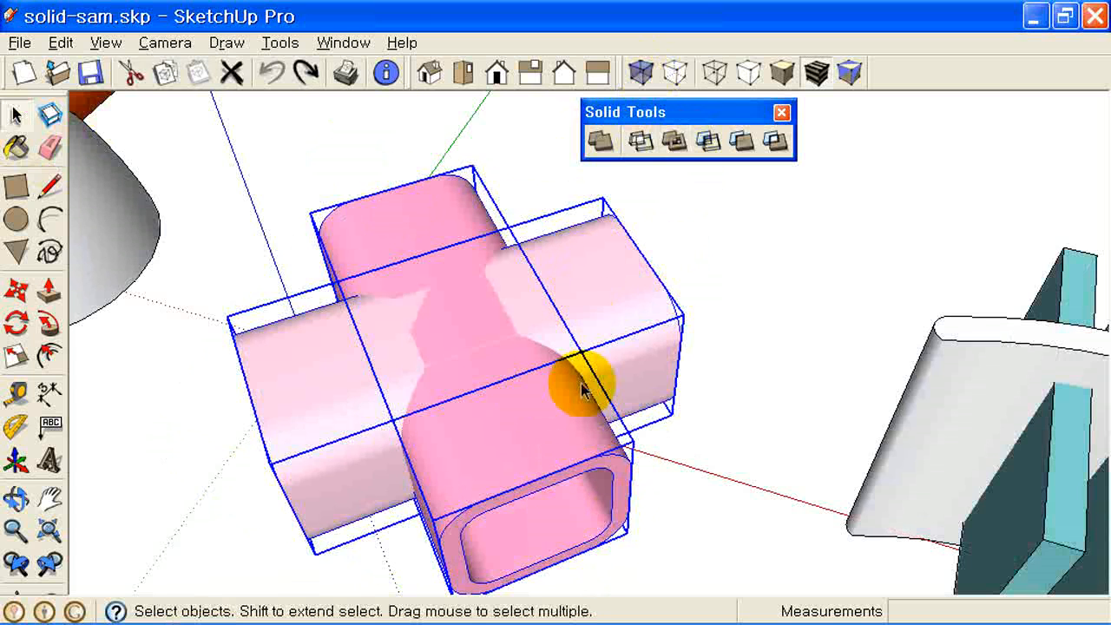
click(677, 144)
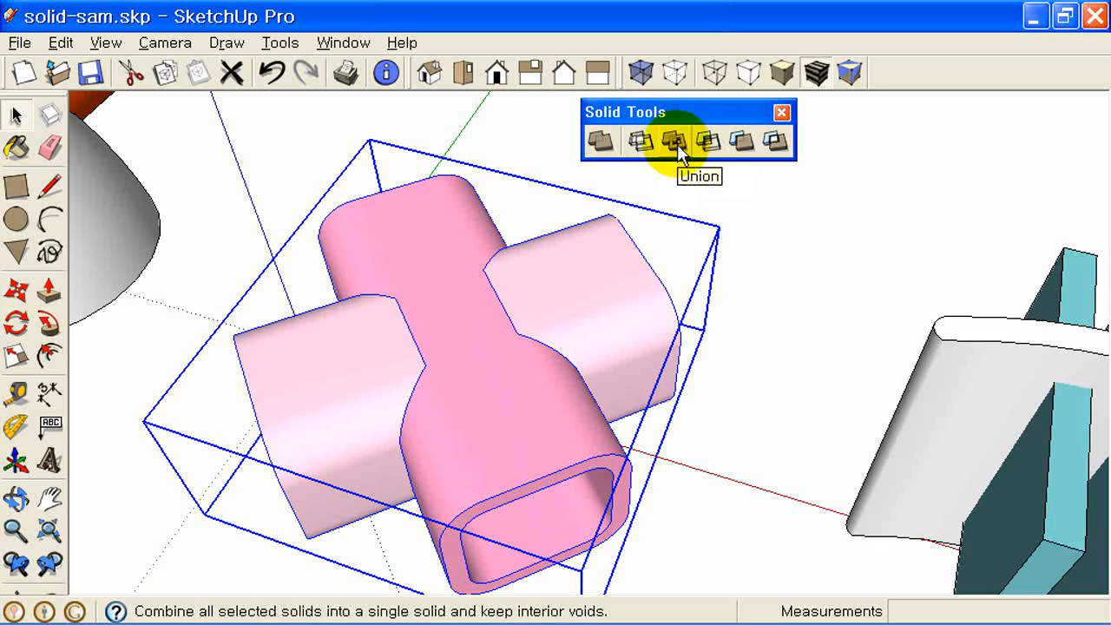
click(769, 222)
Step: Create the common volume of the white cone and the orange cylinder with Intersect, taking the cone as the first solid
scroll(323, 327, down, 5)
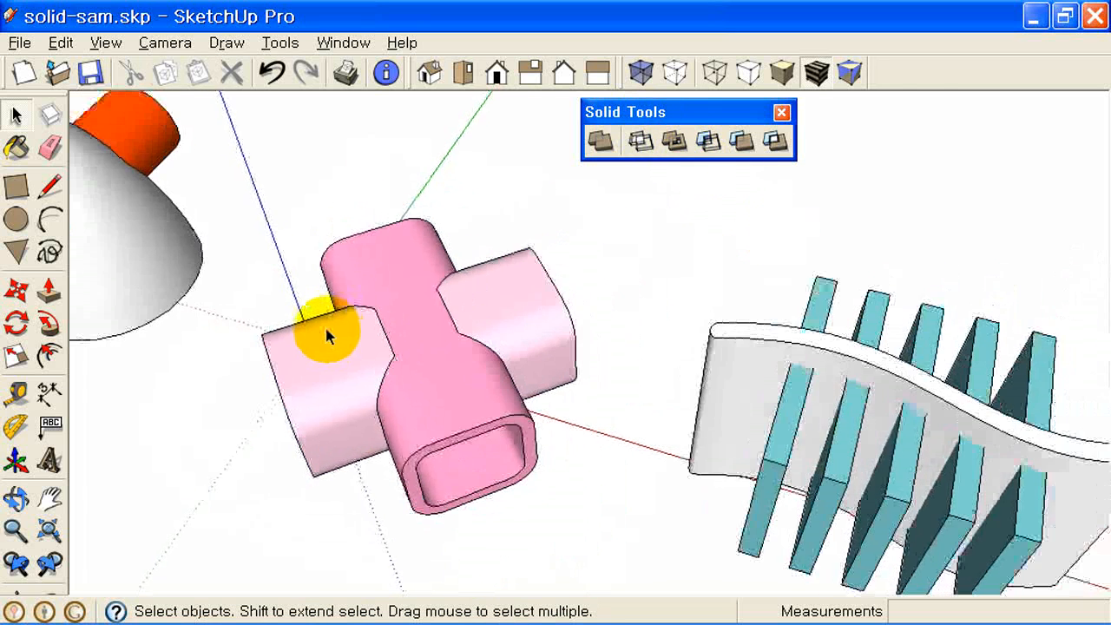
scroll(312, 295, down, 3)
middle_drag(305, 278, 664, 320)
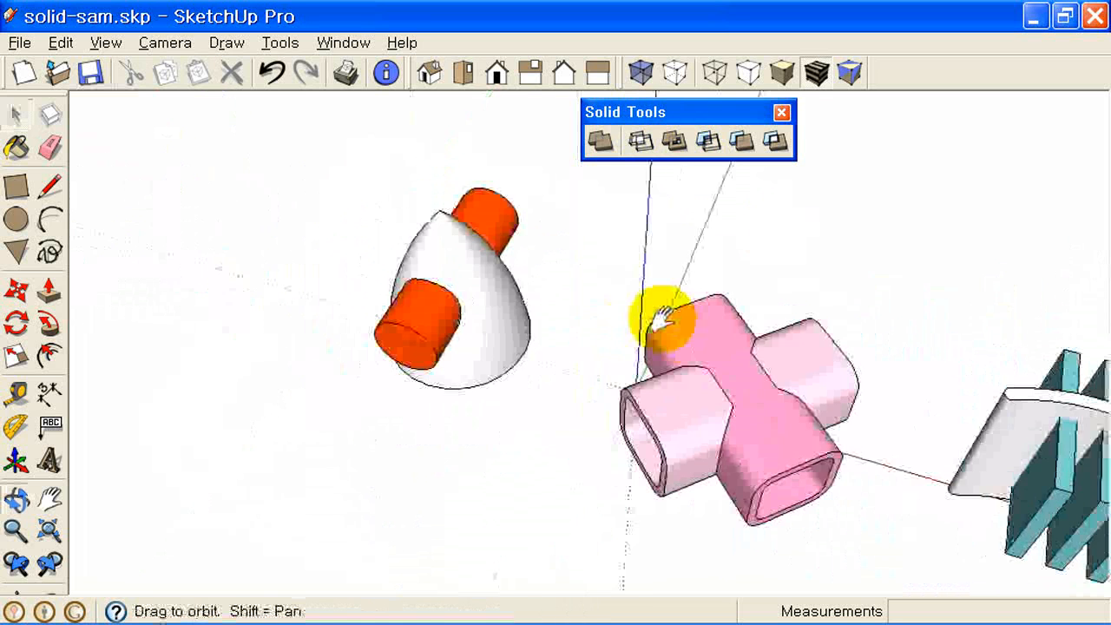
middle_drag(578, 360, 387, 325)
scroll(509, 245, up, 5)
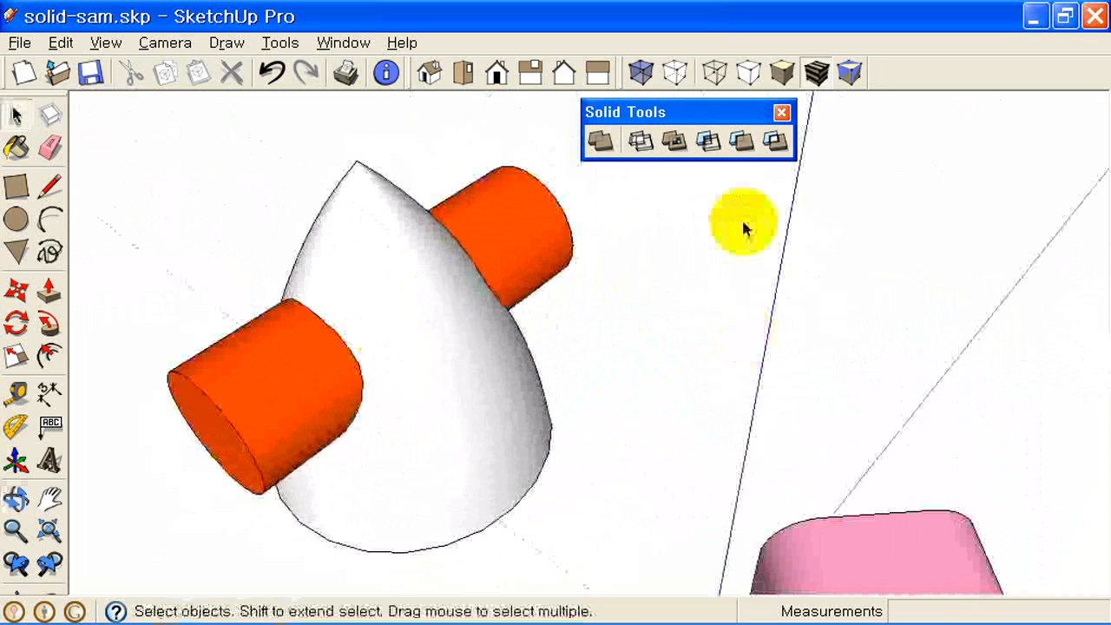
click(646, 142)
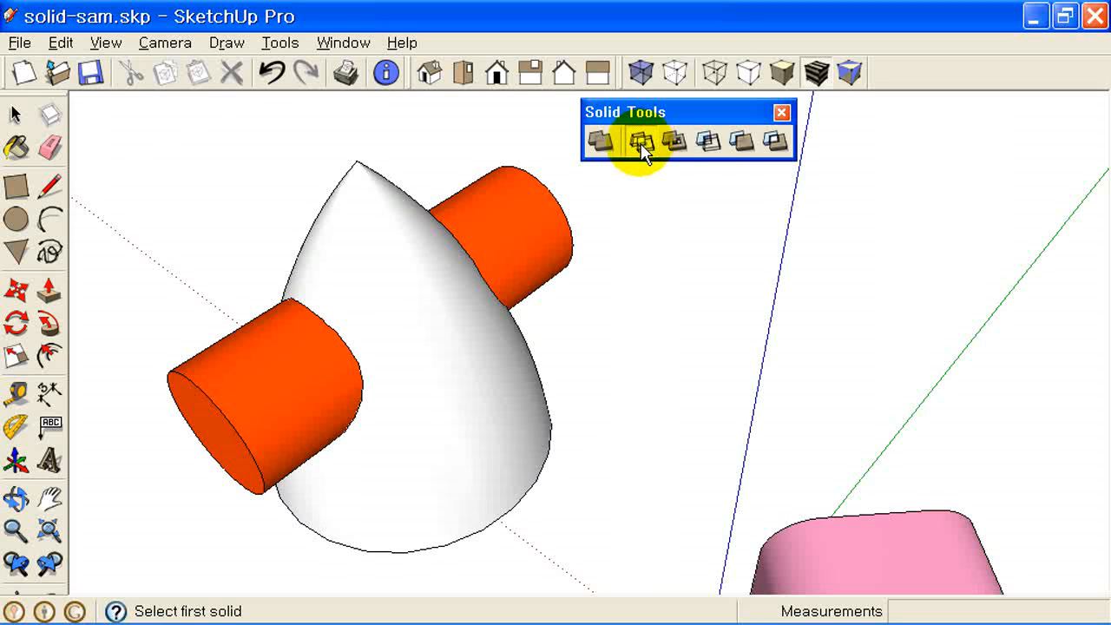
click(392, 238)
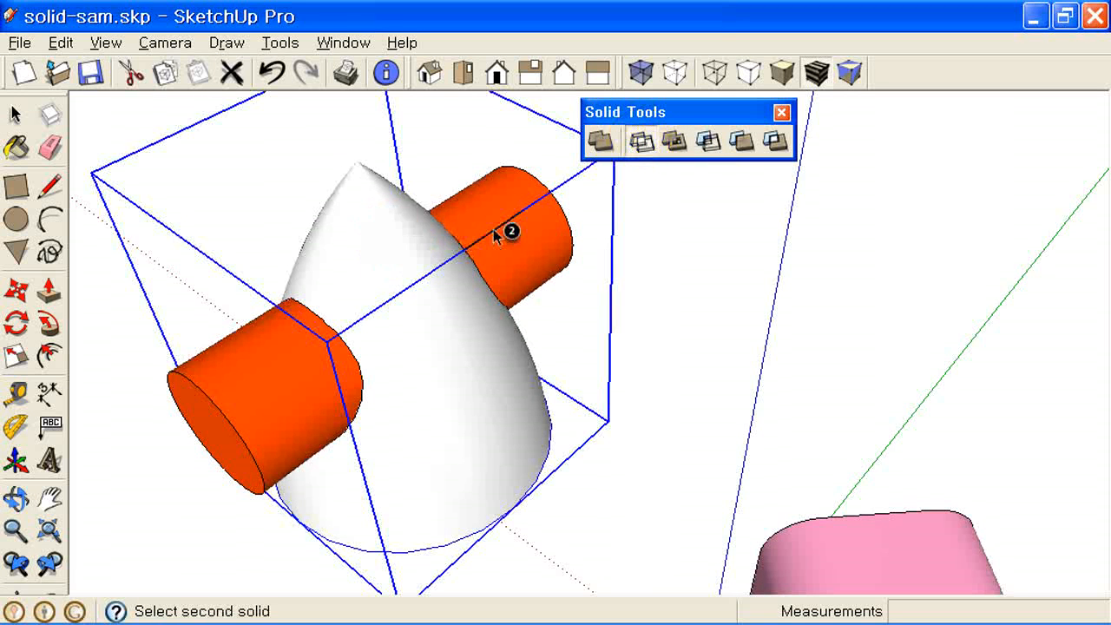
click(518, 207)
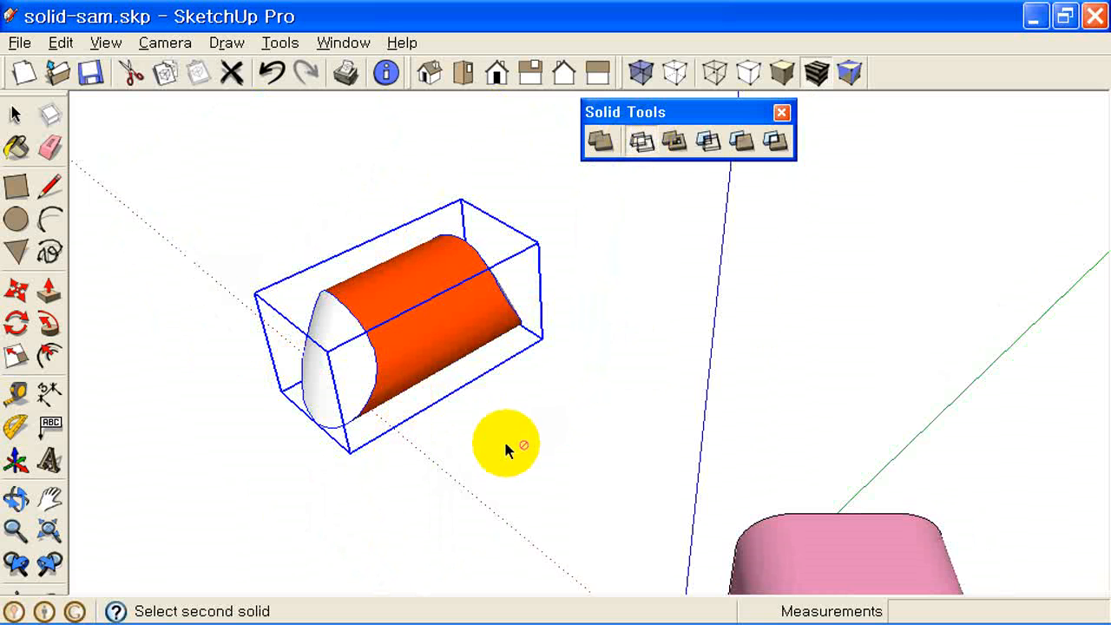
Step: Undo the intersection, then select the cone and cylinder together and apply Intersect to both
key(ctrl+z)
click(9, 108)
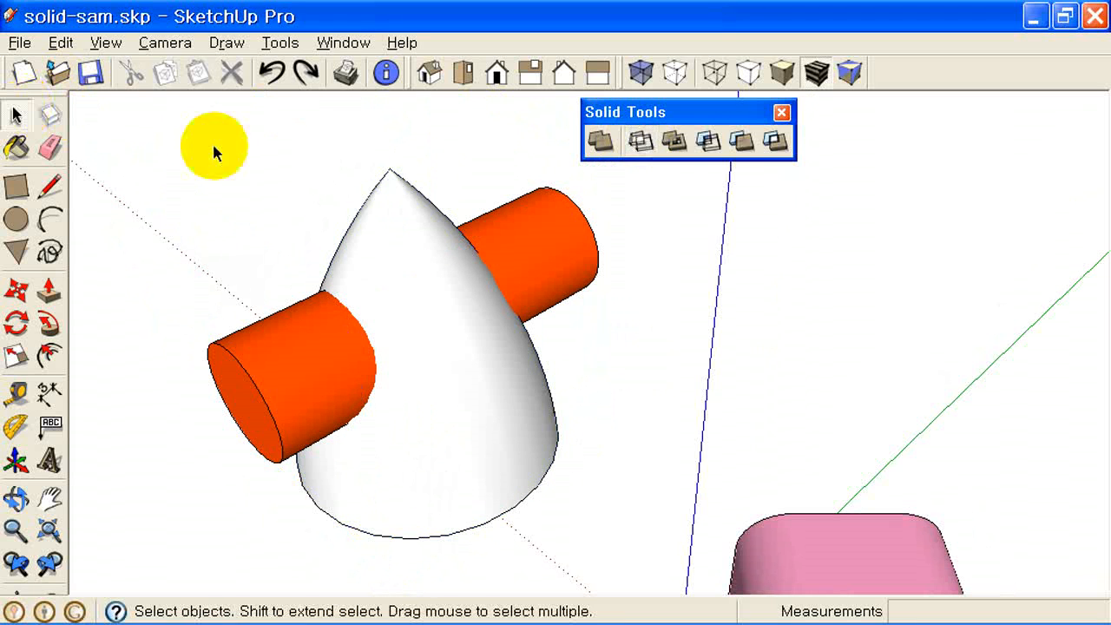
click(242, 163)
drag(153, 159, 679, 587)
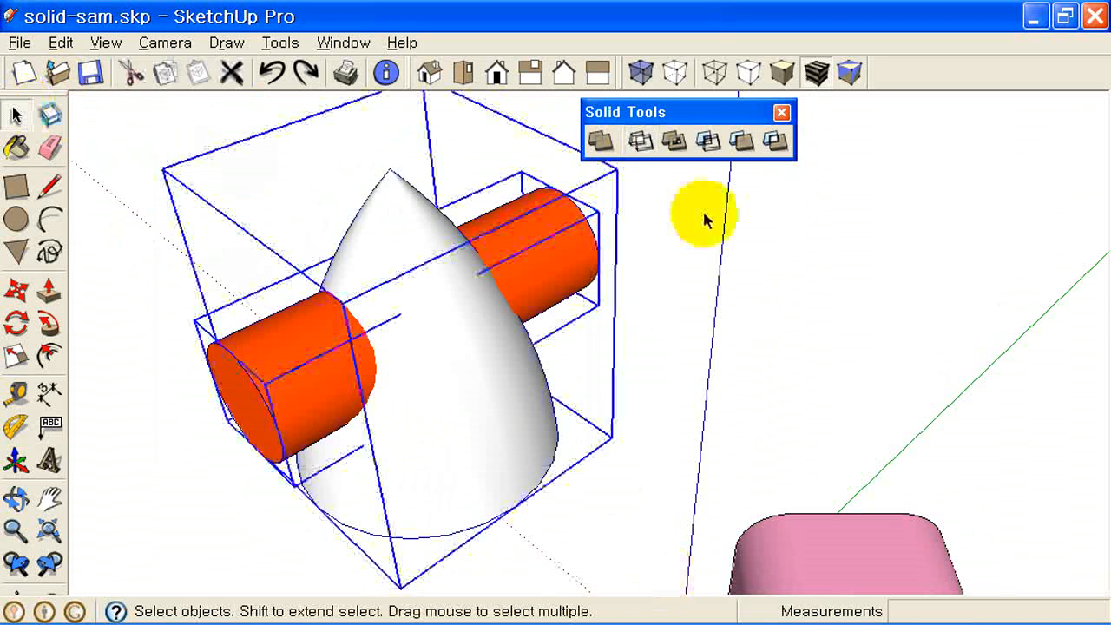
click(643, 141)
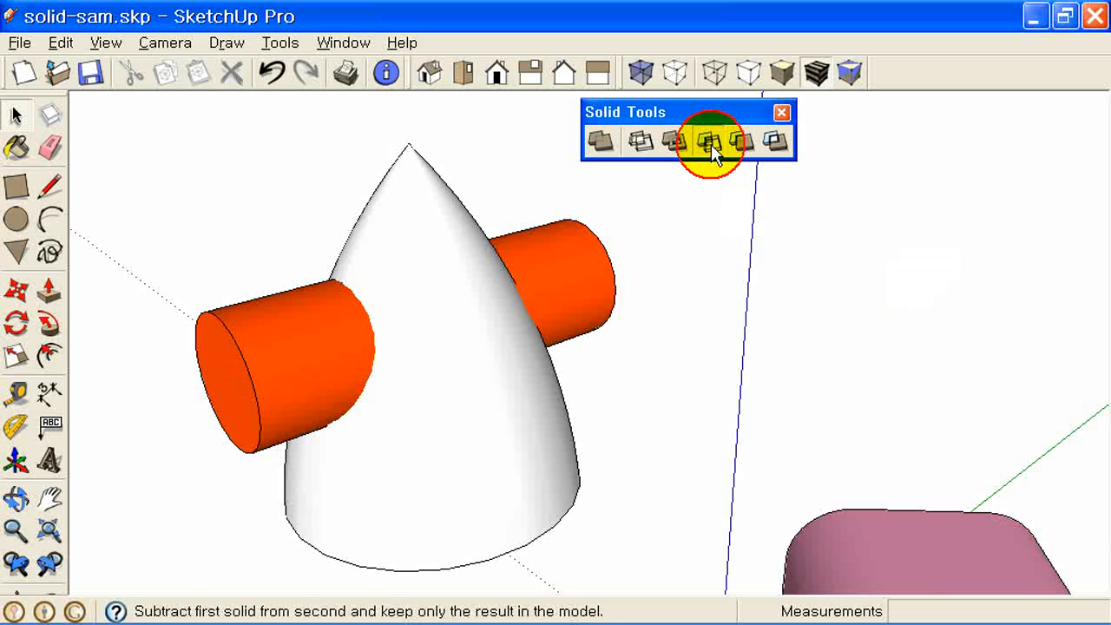
Step: Subtract the white cone from the orange cylinder with the Subtract tool, then undo that operation
click(710, 141)
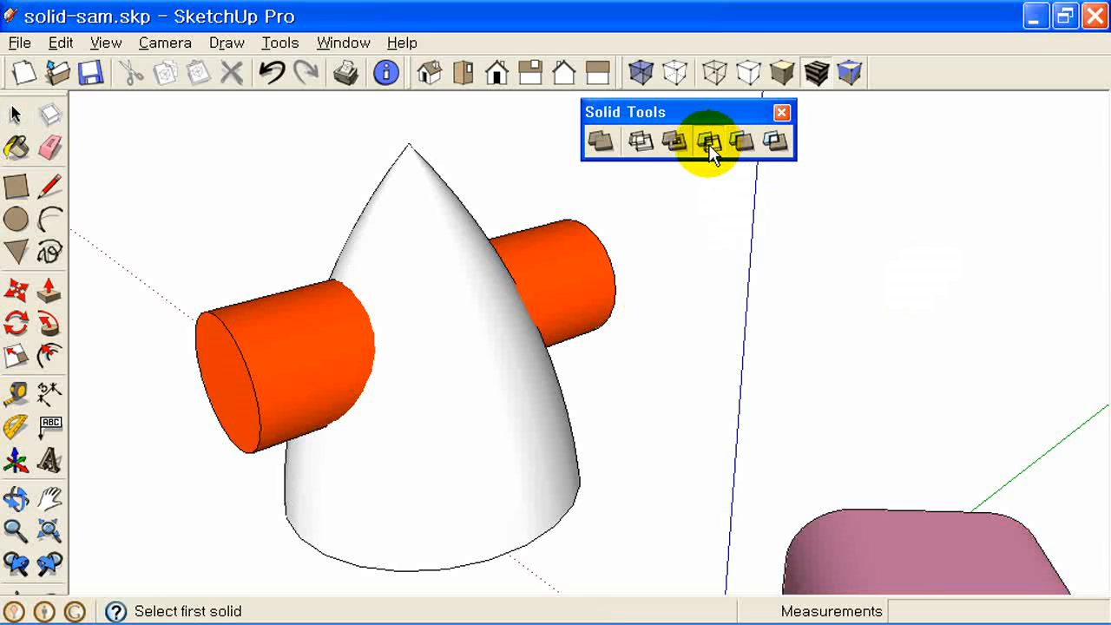
click(420, 205)
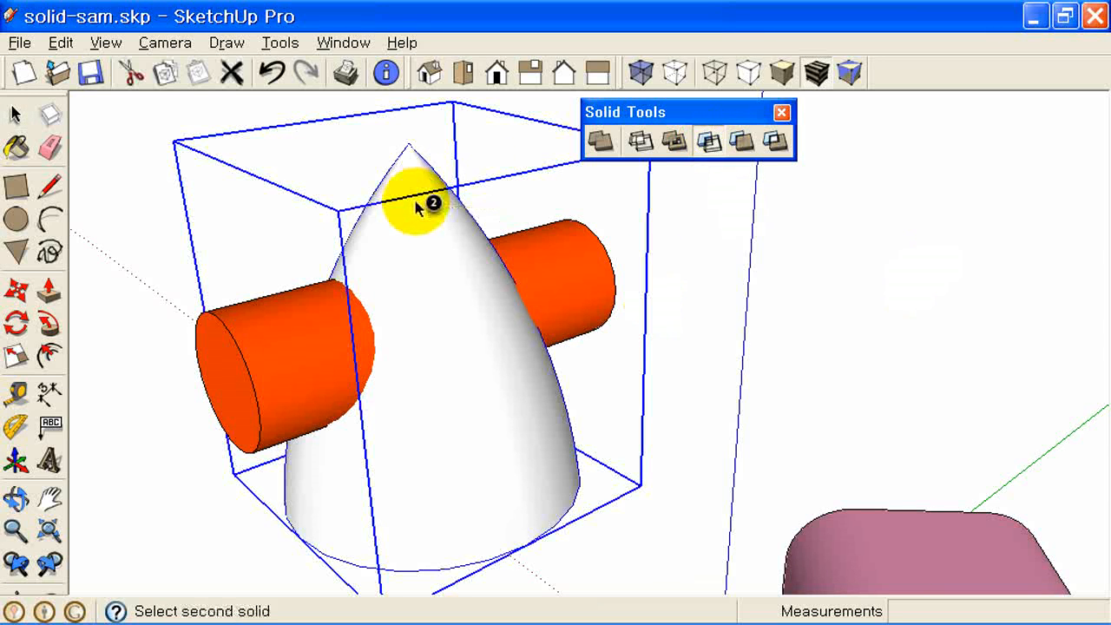
click(572, 275)
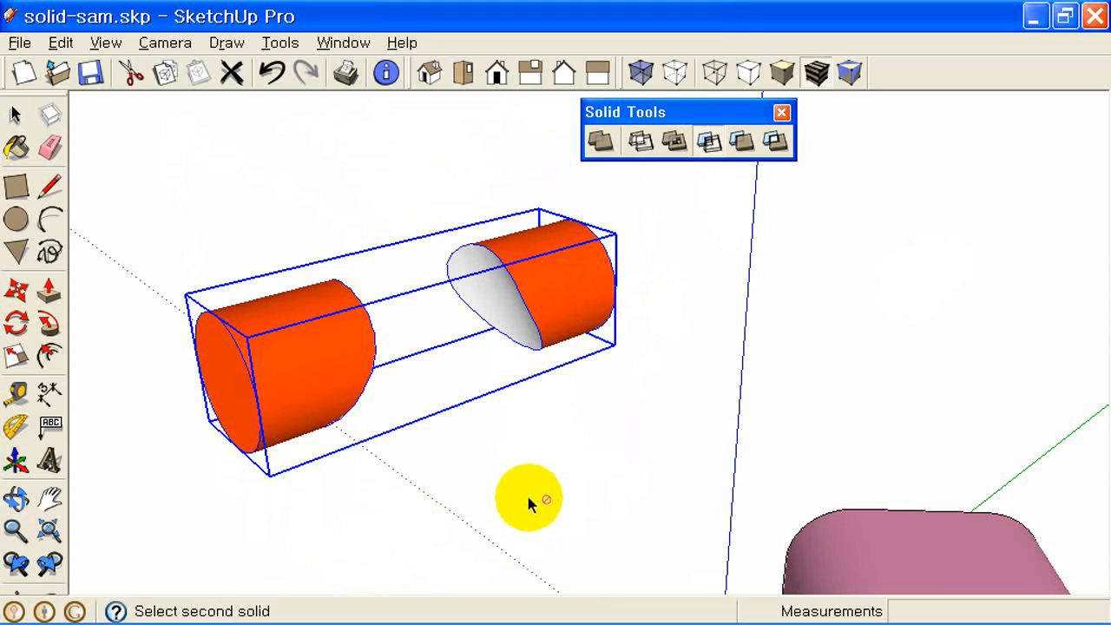
key(Escape)
key(ctrl+z)
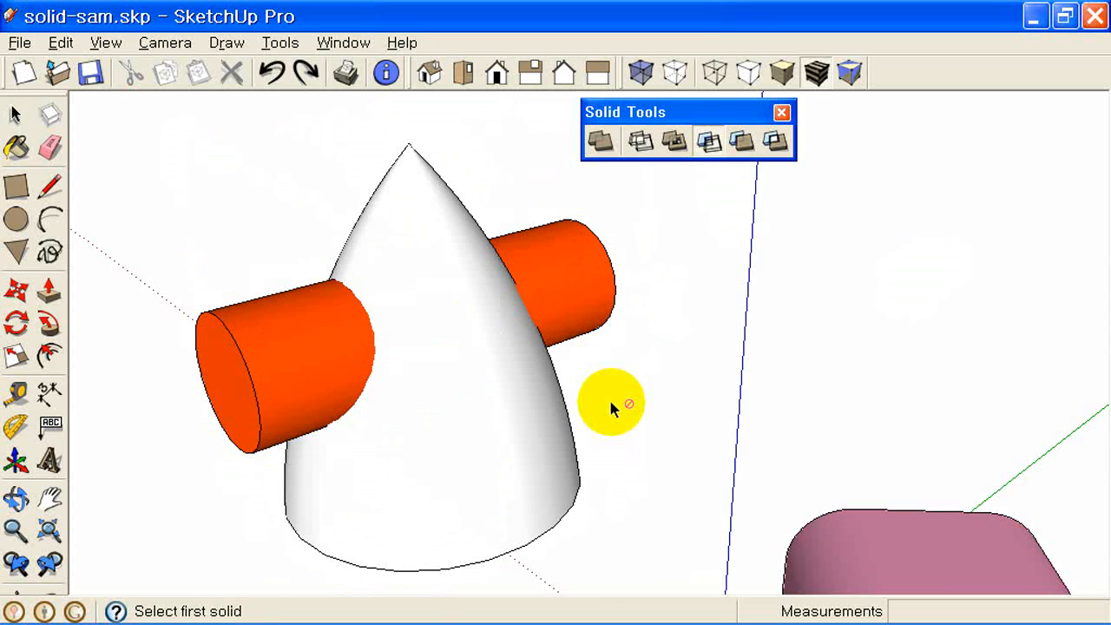
Step: Subtract the orange cylinder from the white cone with the Subtract tool and inspect the cut through the cone
click(720, 140)
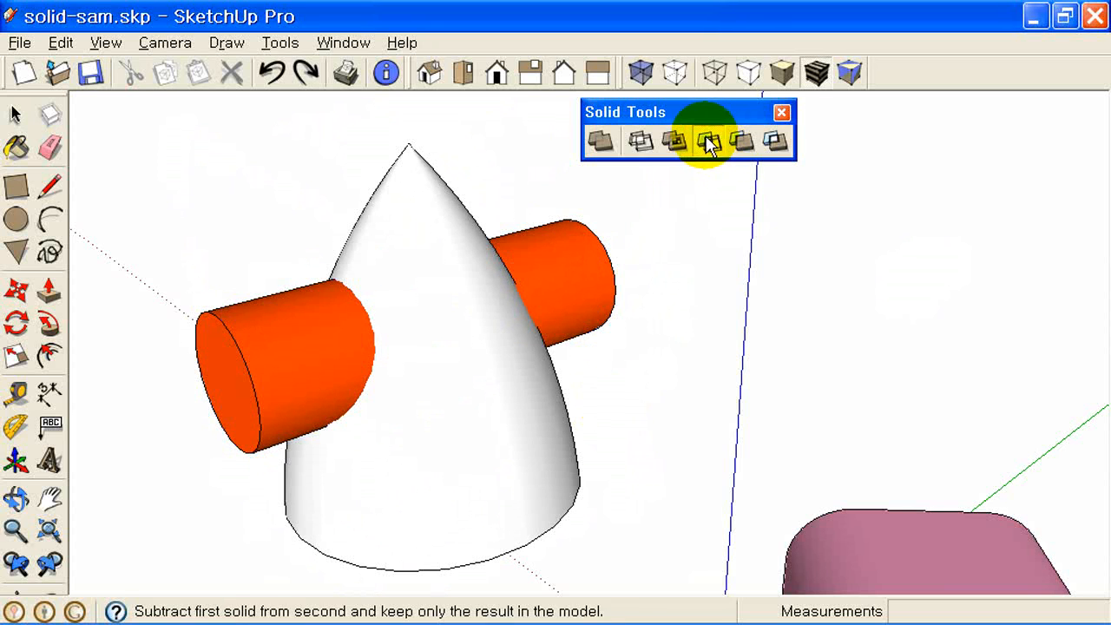
click(552, 276)
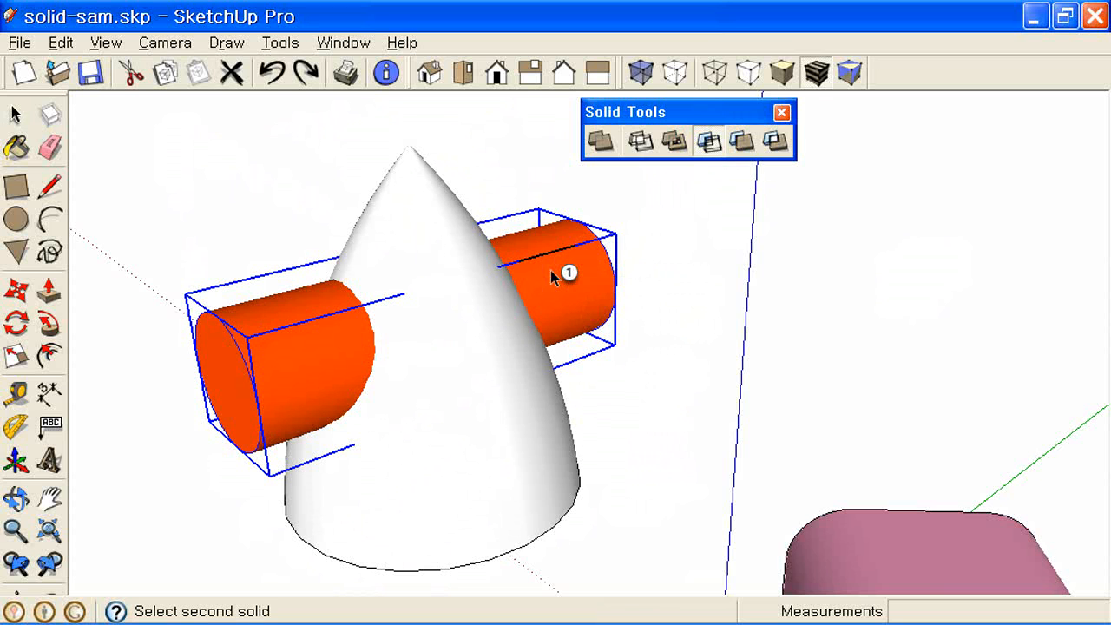
click(420, 219)
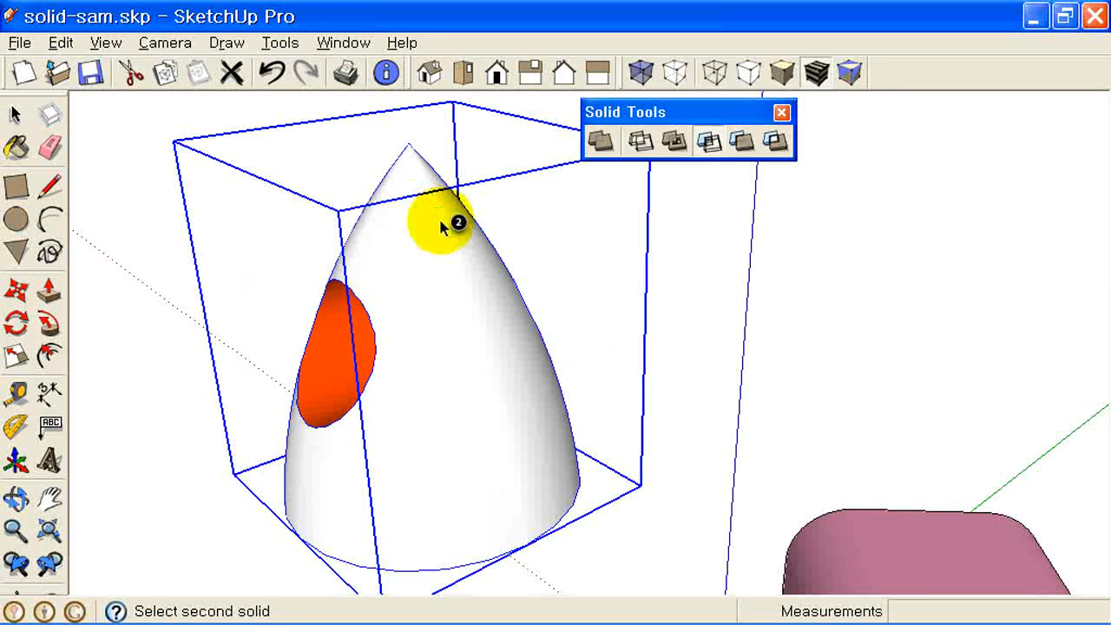
middle_drag(194, 404, 432, 360)
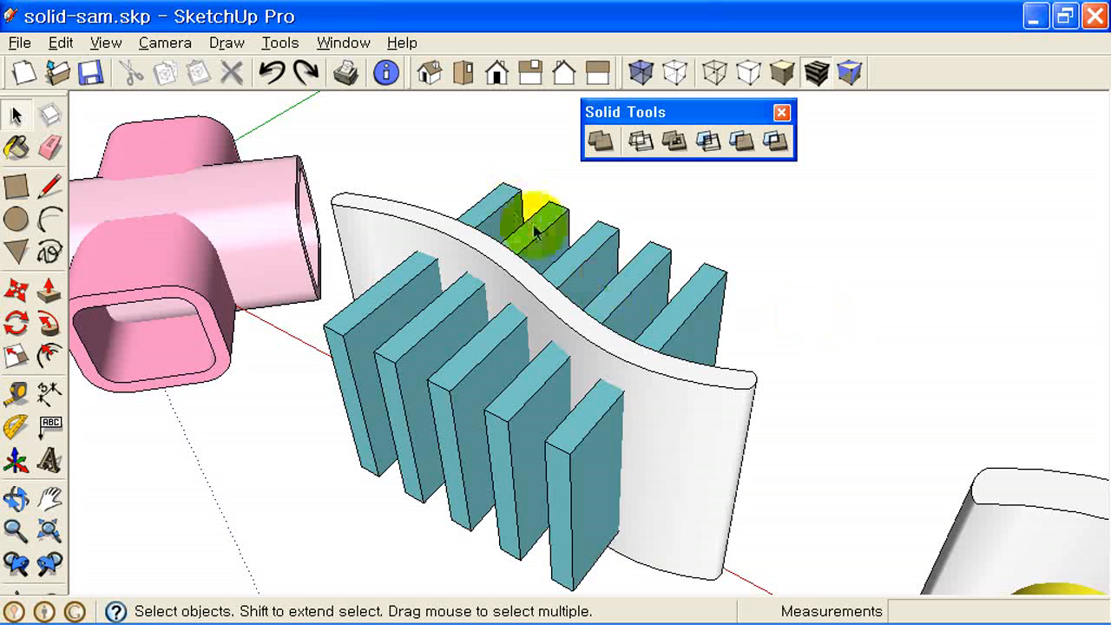
Step: Subtract the teal fin group from the curved white wall with the Subtract tool and inspect the cut wall
click(643, 257)
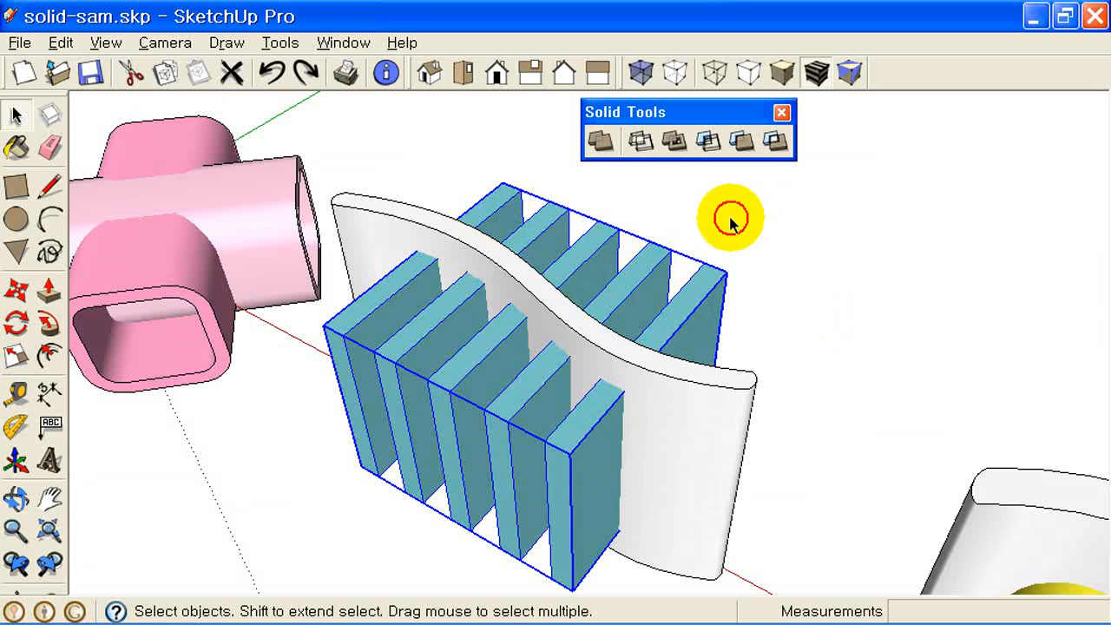
click(707, 178)
click(709, 141)
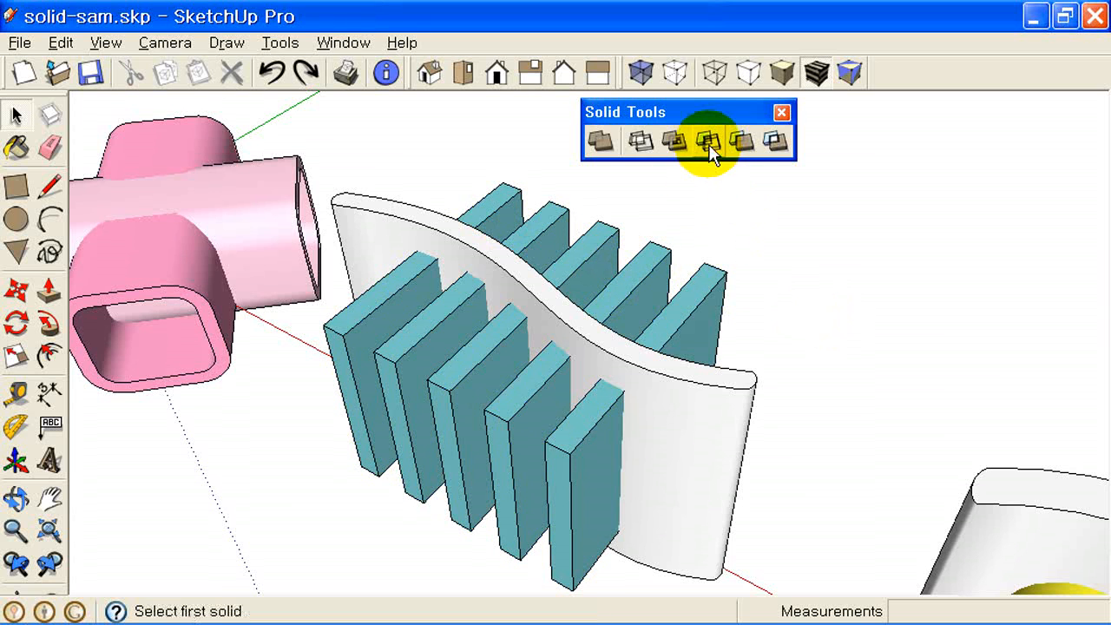
click(593, 245)
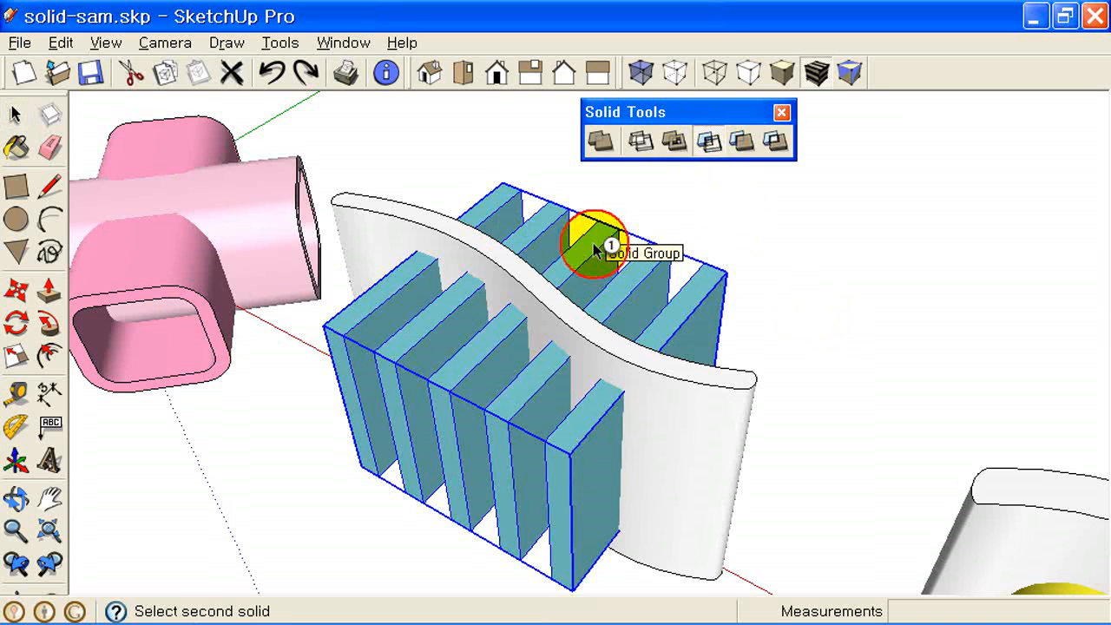
click(712, 422)
middle_drag(640, 489, 638, 408)
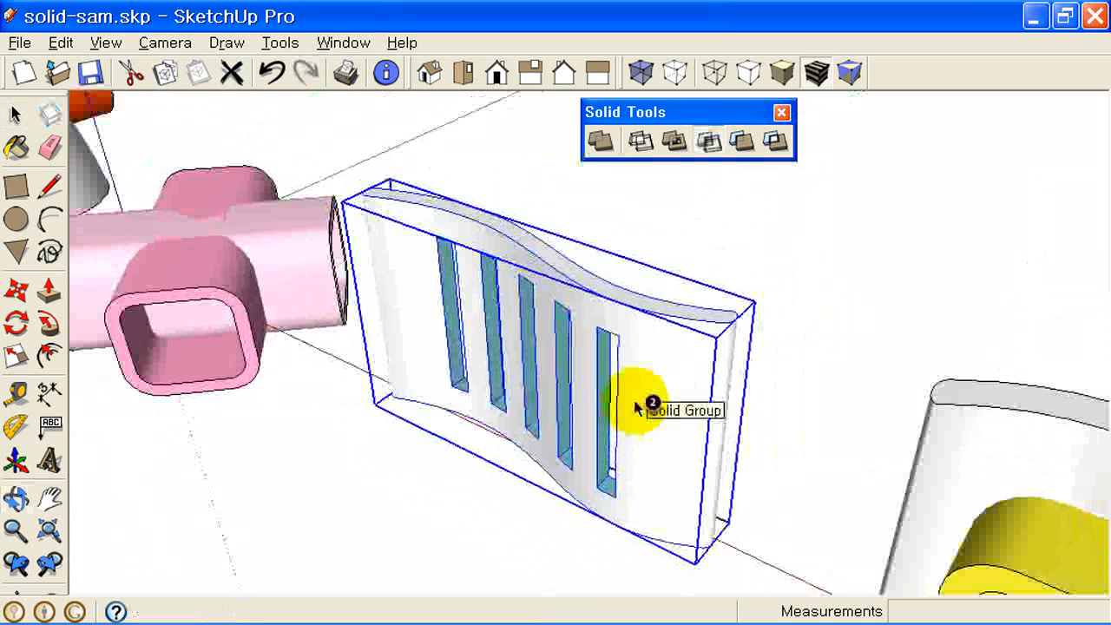
mouse_move(725, 417)
middle_down()
mouse_move(712, 422)
mouse_move(721, 426)
middle_up()
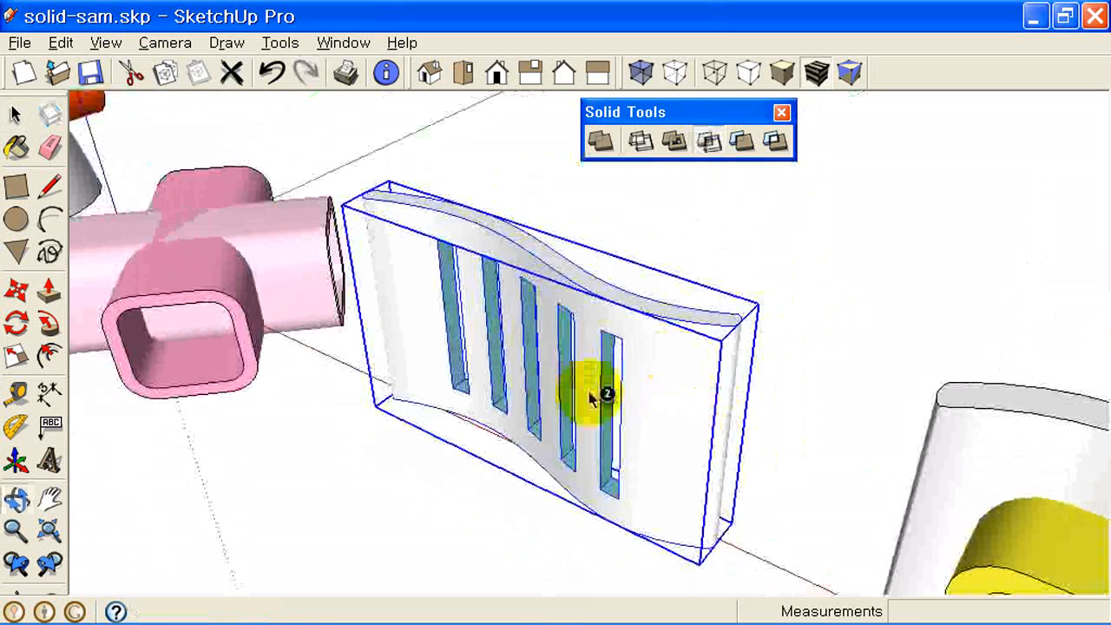
middle_drag(619, 382, 620, 373)
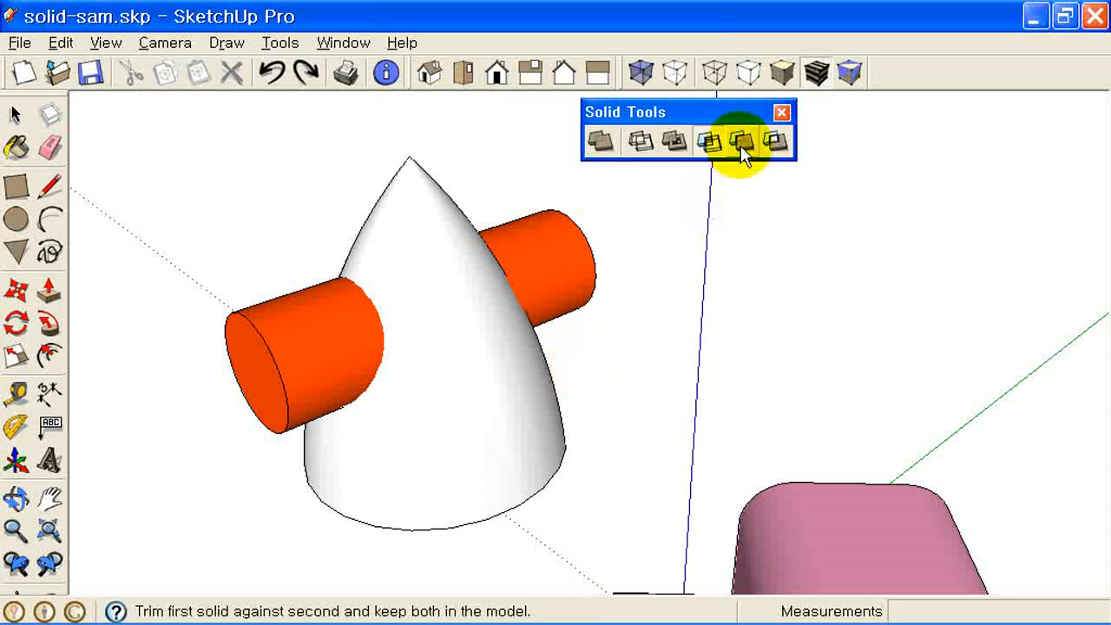
Step: Trim the orange cylinder against the white cone with the Trim tool, picking the cone as the first solid
click(743, 143)
click(430, 216)
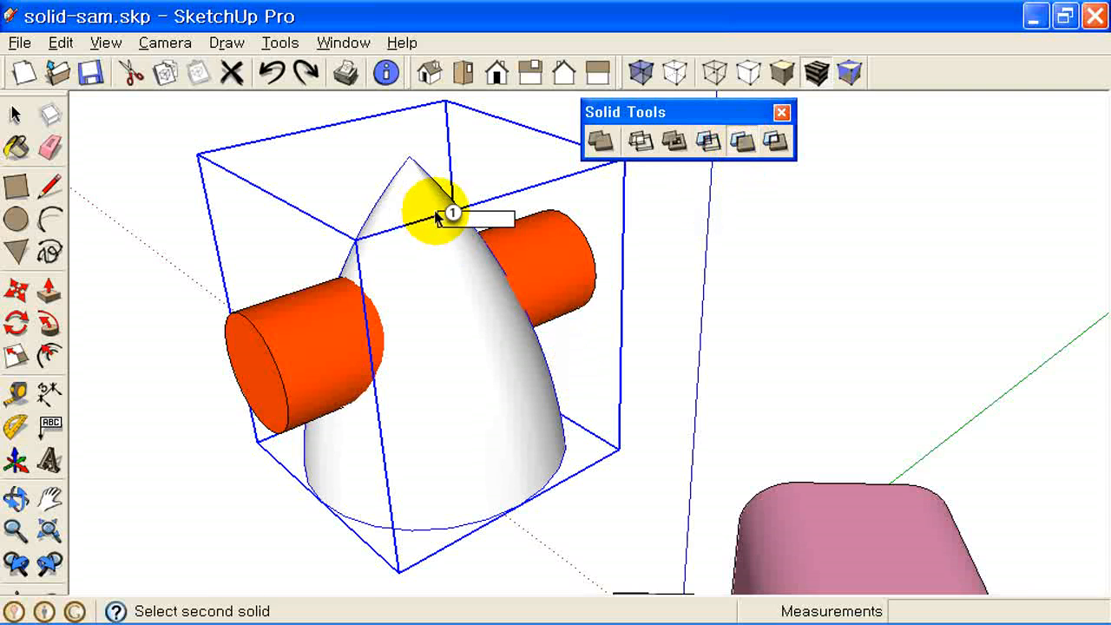
click(573, 266)
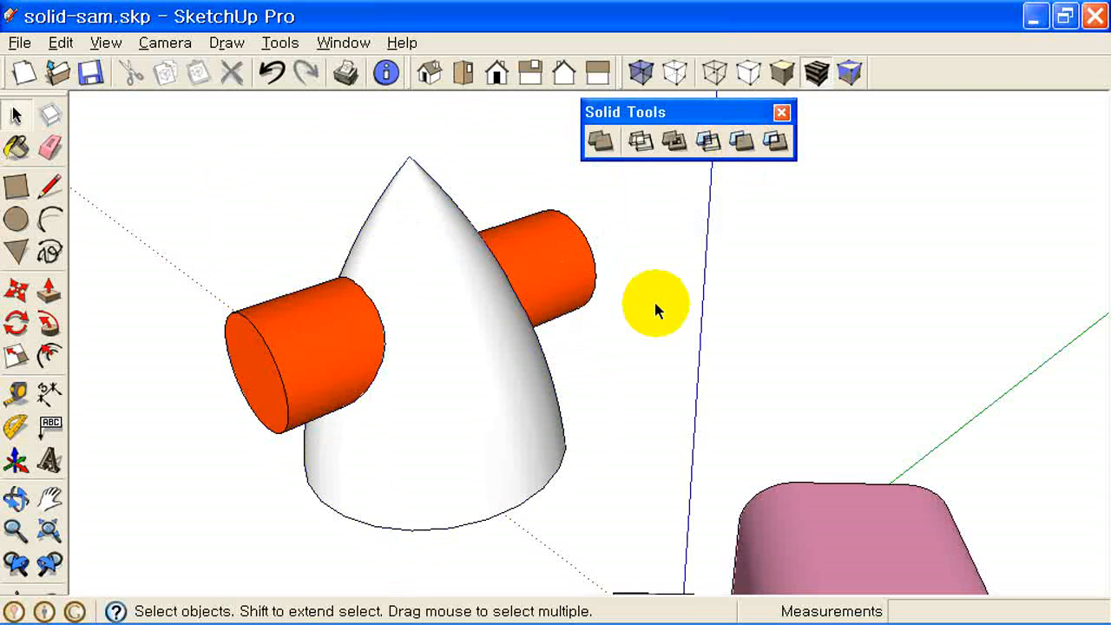
Step: Move the white cone about 4000 mm away from the trimmed orange cylinder and inspect the separated solids
click(426, 268)
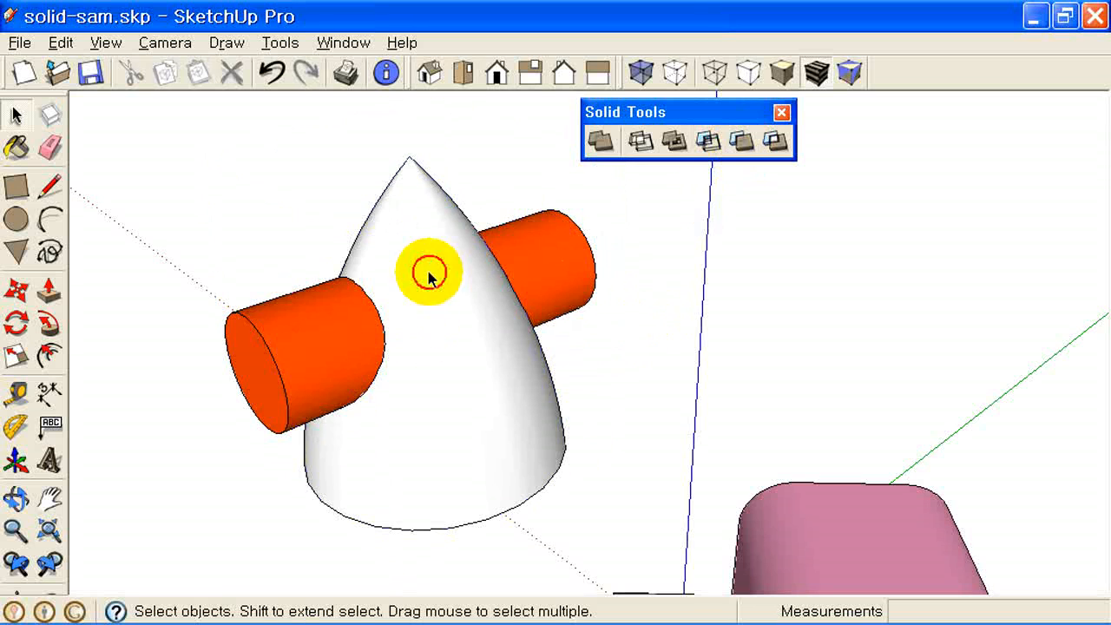
click(451, 382)
click(16, 288)
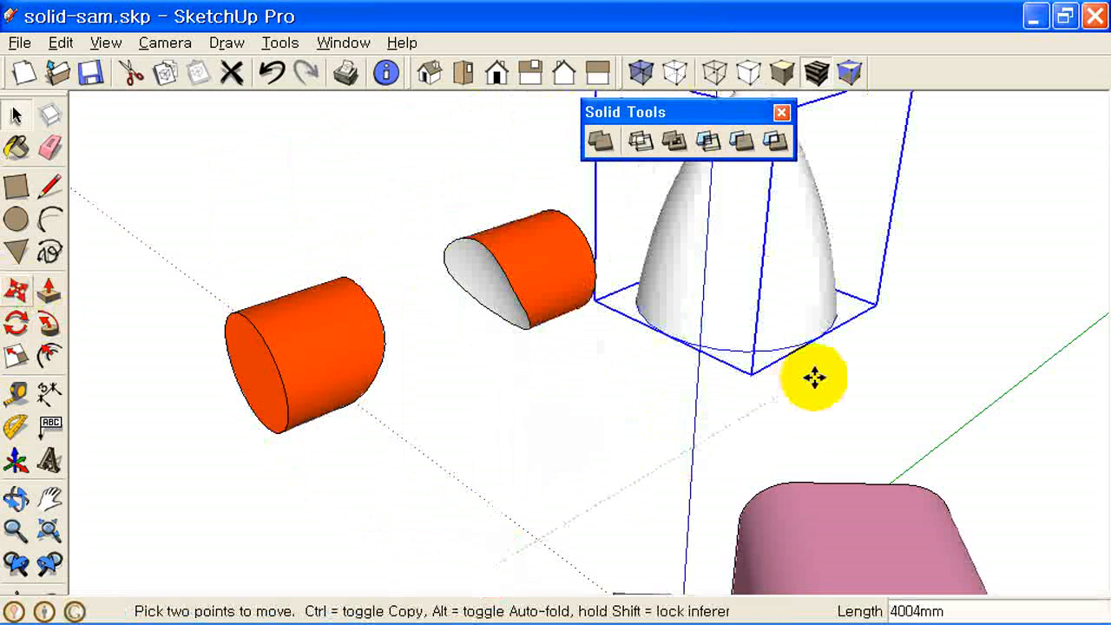
click(815, 378)
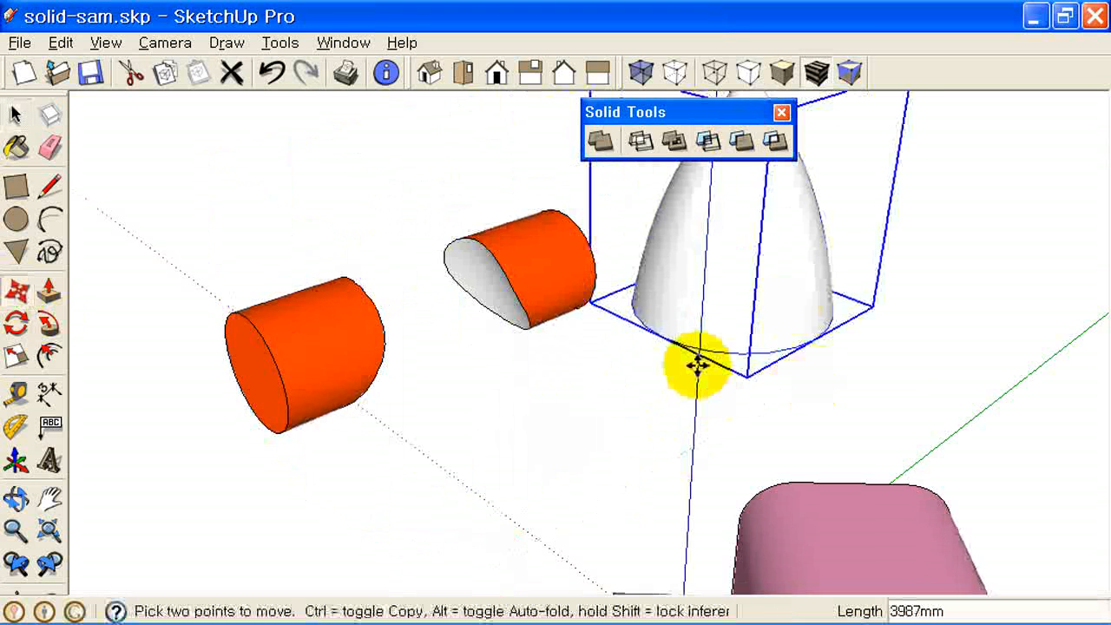
scroll(697, 365, down, 2)
middle_drag(698, 366, 578, 495)
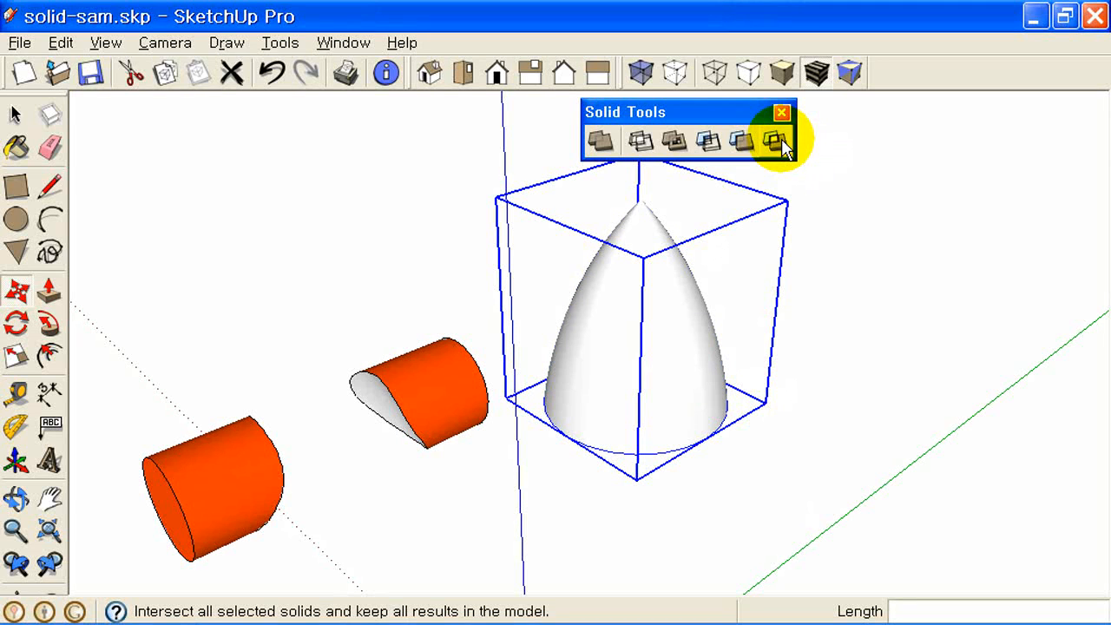
key(m)
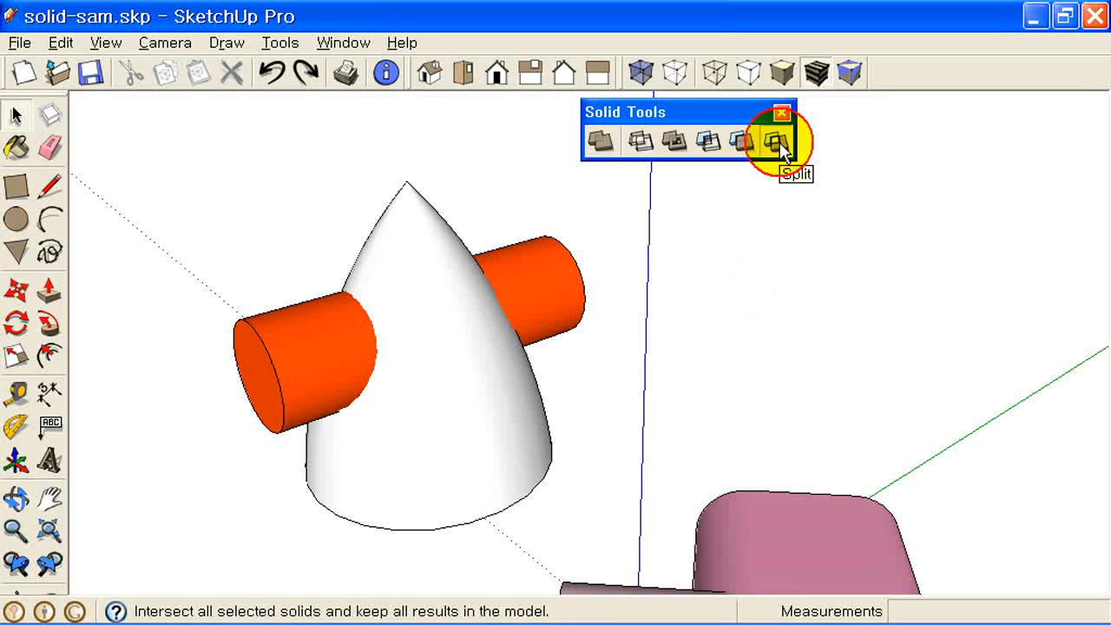
Step: Split the white cone and the orange cylinder where they intersect with the Split tool, then clear the selection
click(784, 149)
click(422, 224)
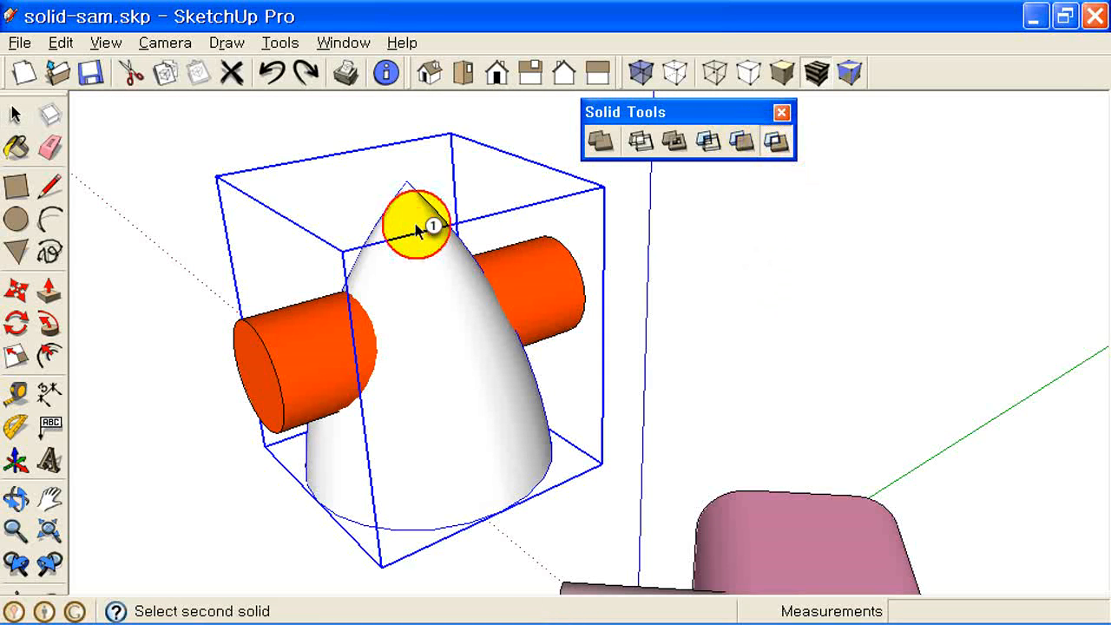
click(553, 304)
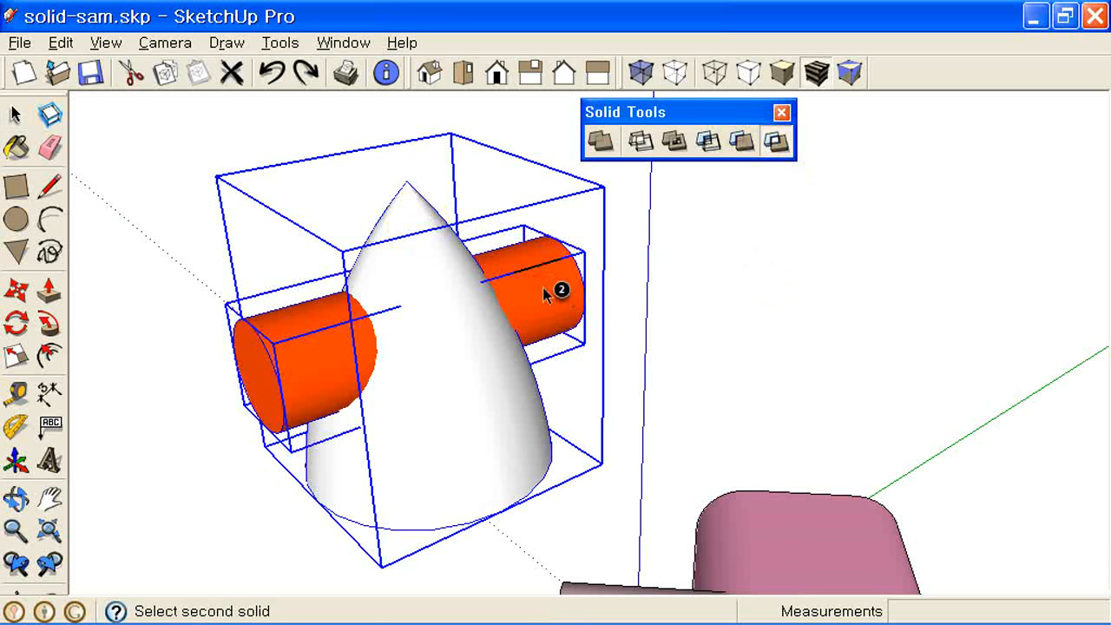
click(602, 323)
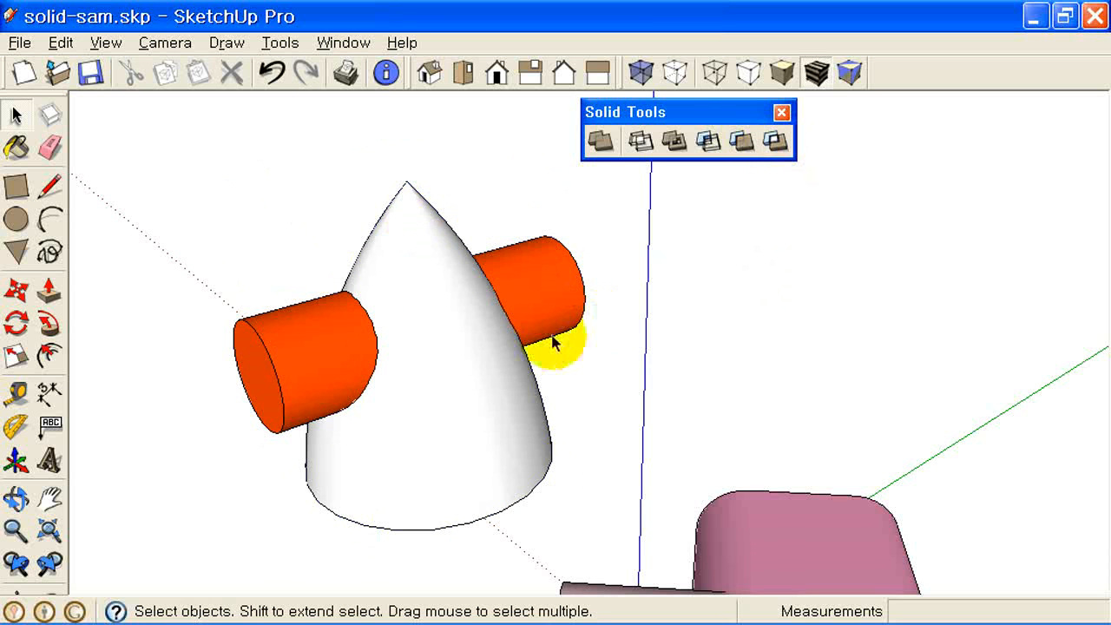
Step: Move the split white cone about 4030 mm away from the orange cylinder pieces
click(539, 286)
click(19, 292)
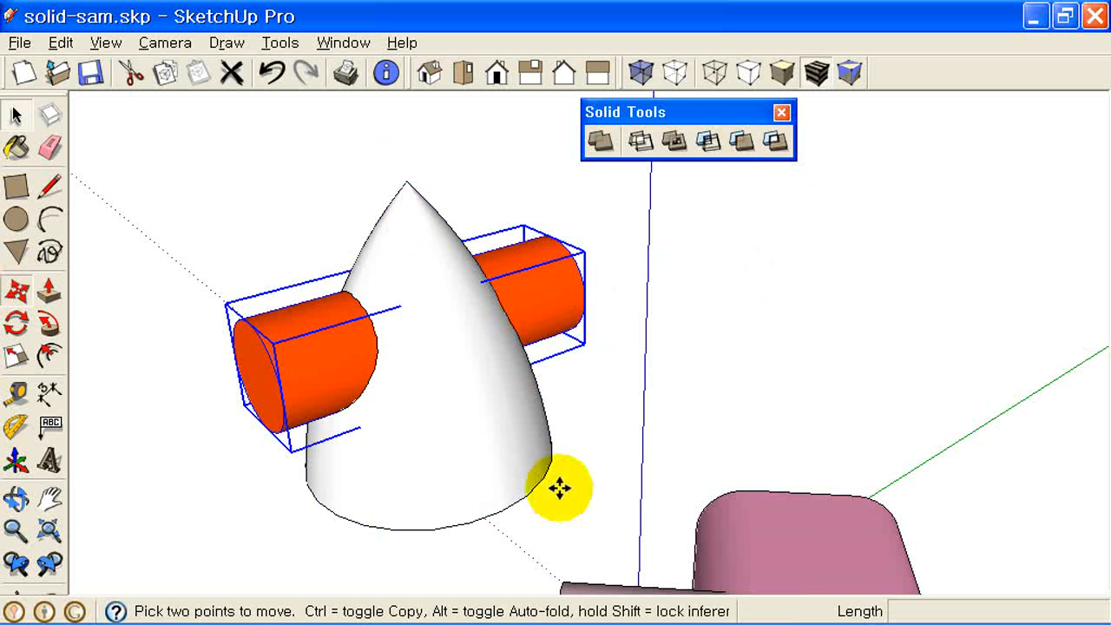
key(space)
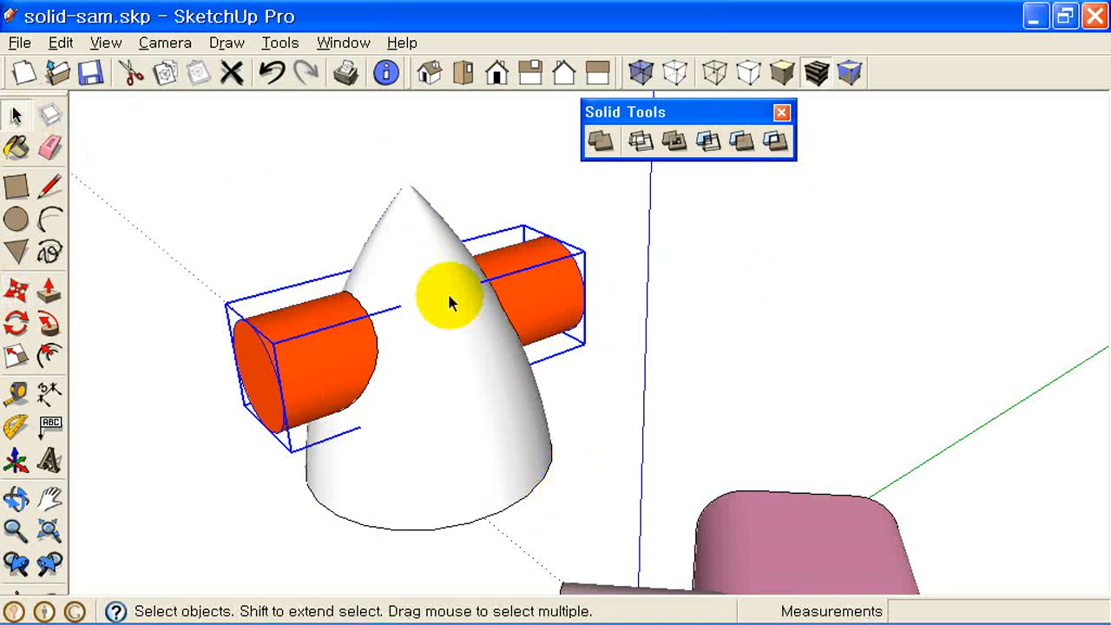
click(289, 339)
click(15, 290)
click(492, 534)
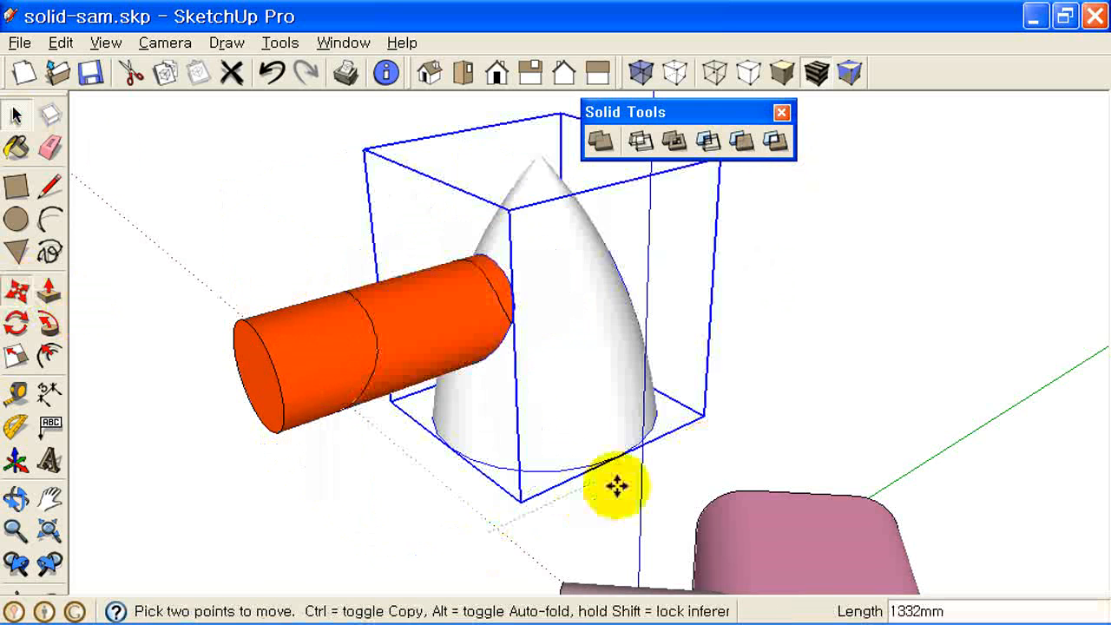
click(825, 391)
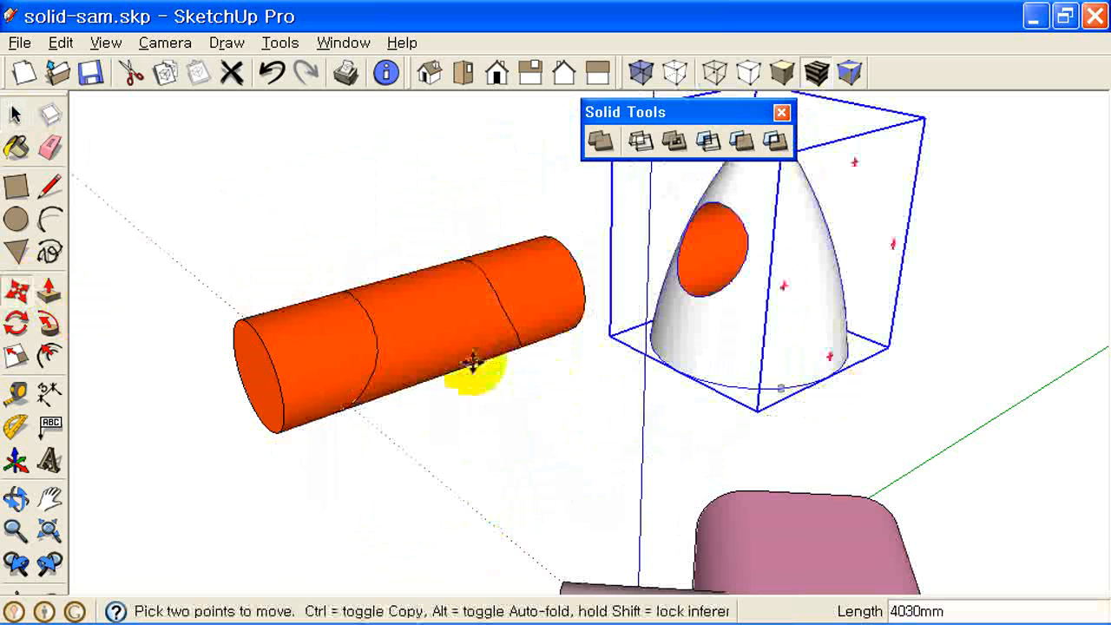
Step: Move the middle orange cylinder piece about 1723 mm out from between the two end pieces and inspect the separated parts
click(16, 113)
click(459, 384)
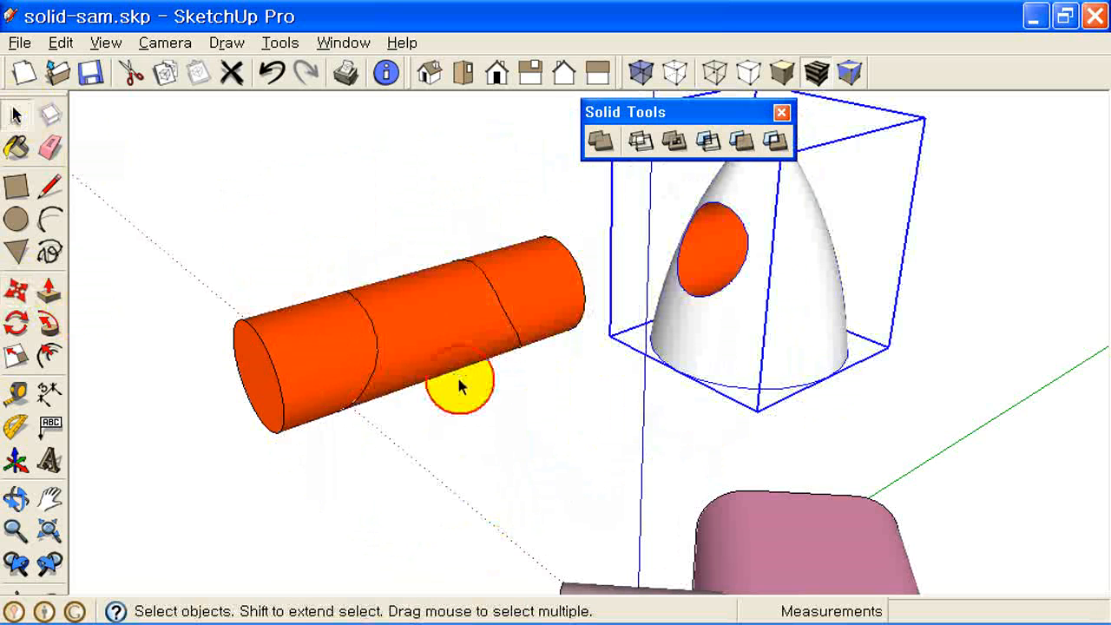
click(412, 313)
click(16, 289)
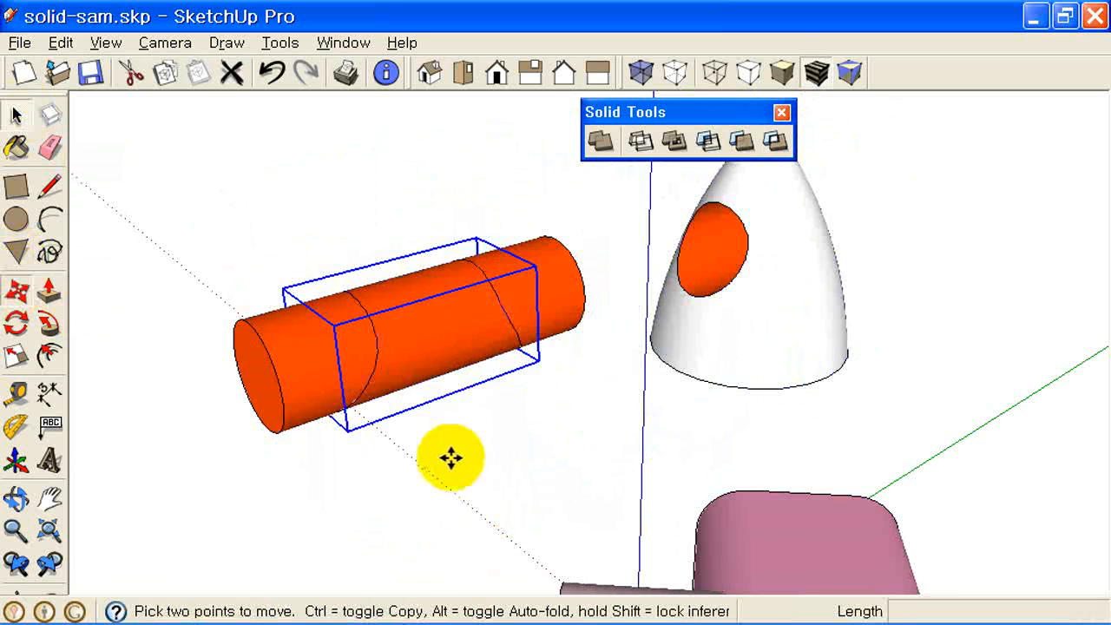
click(450, 455)
click(568, 527)
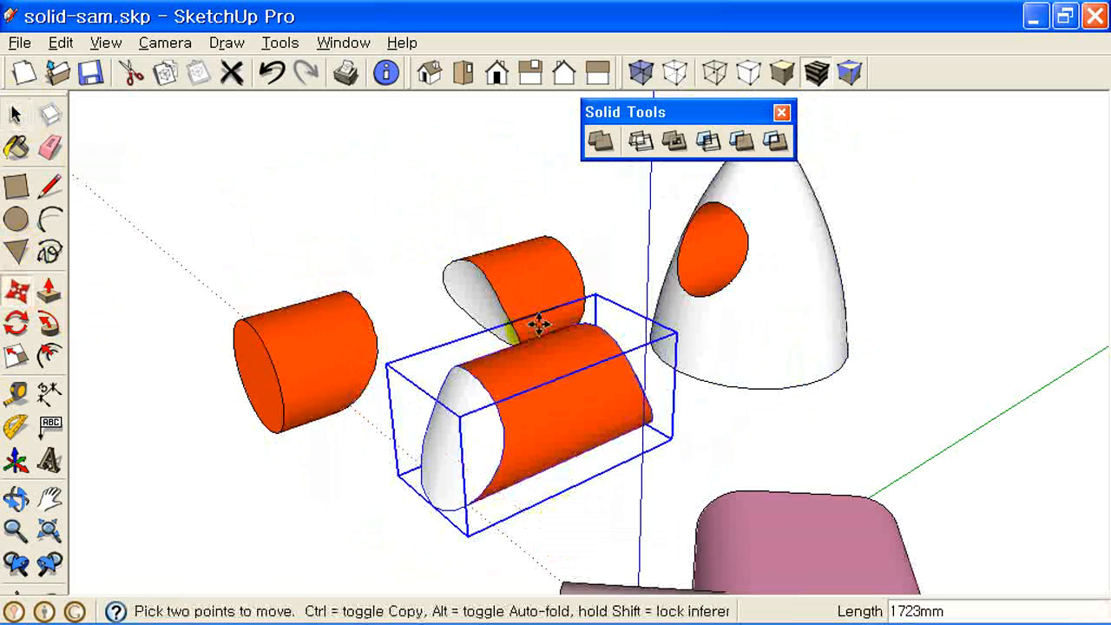
middle_drag(538, 320, 579, 449)
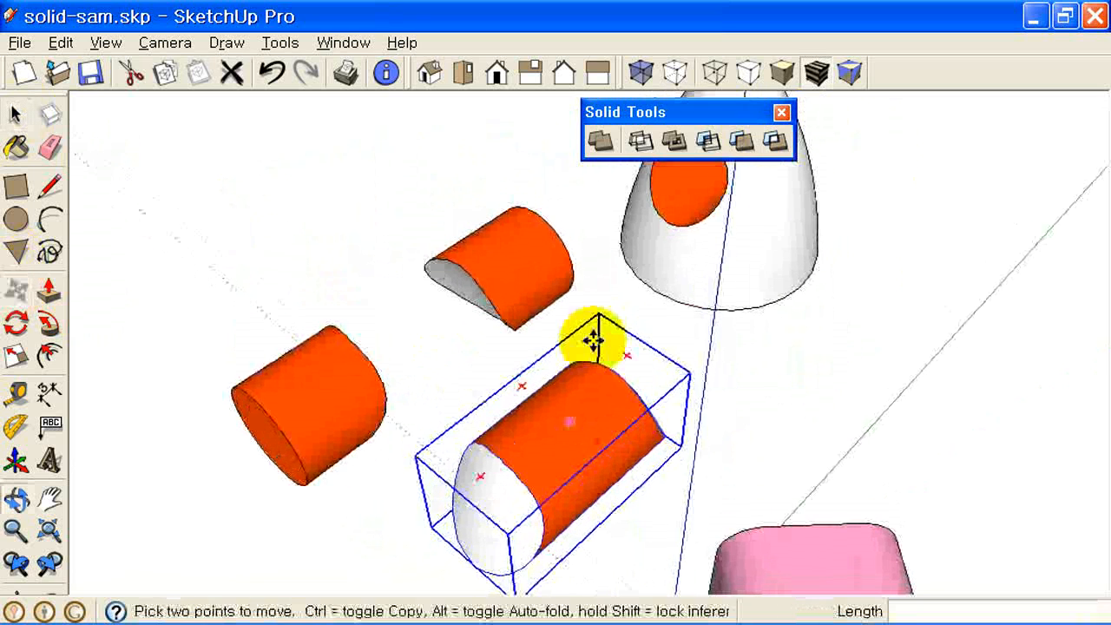
scroll(594, 341, down, 1)
shift+middle_drag(594, 341, 508, 380)
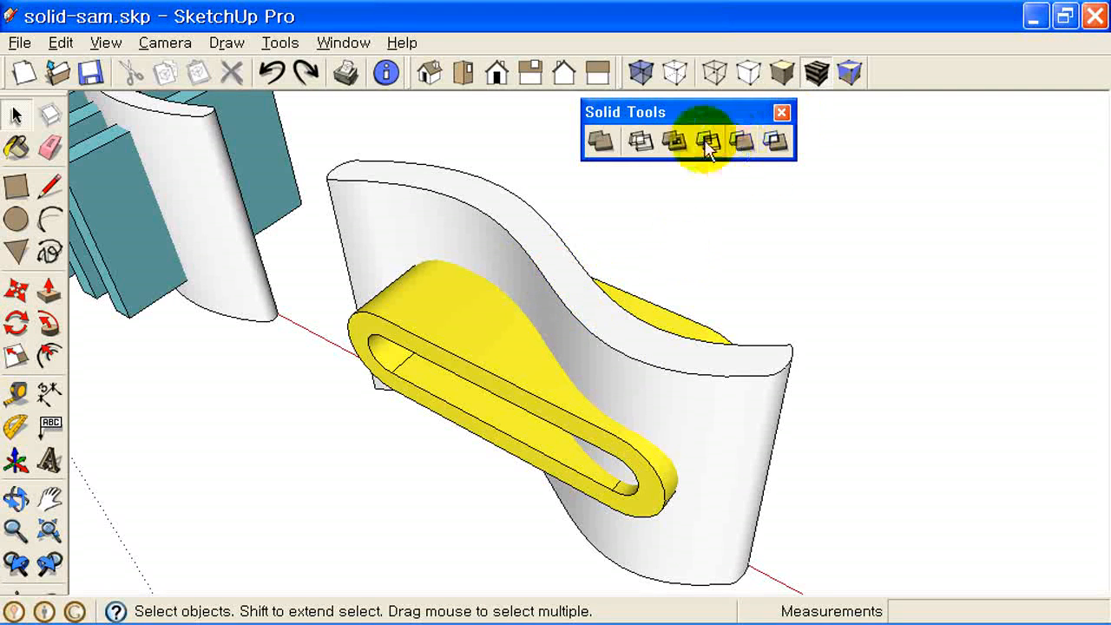
Step: Split the wavy white wall and the yellow slotted solid where they intersect with the Split tool, picking the wall first
click(775, 141)
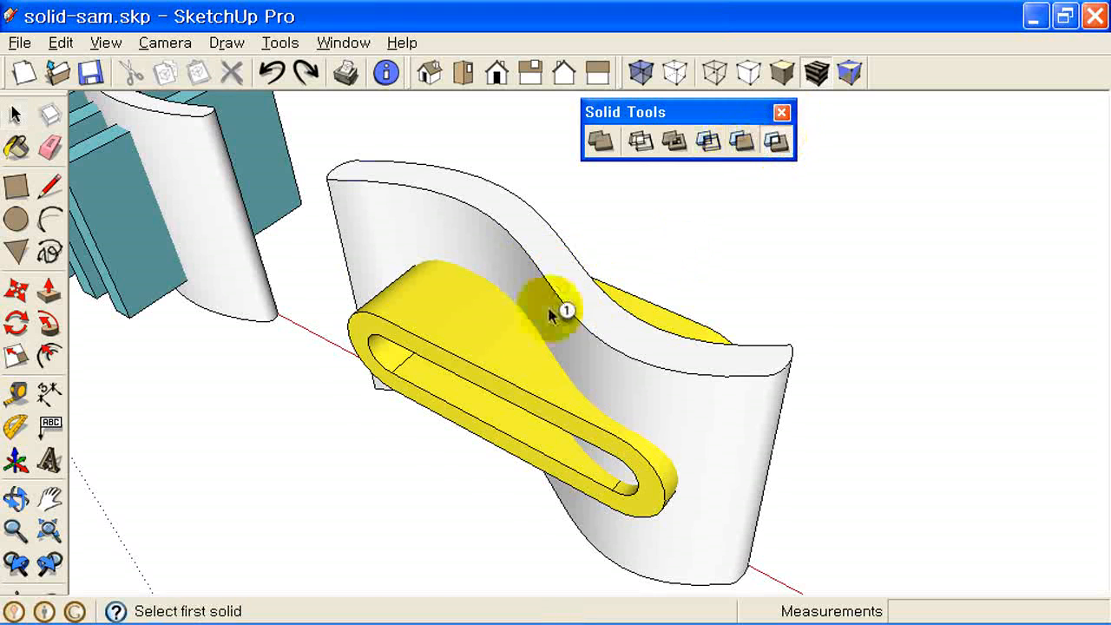
click(547, 263)
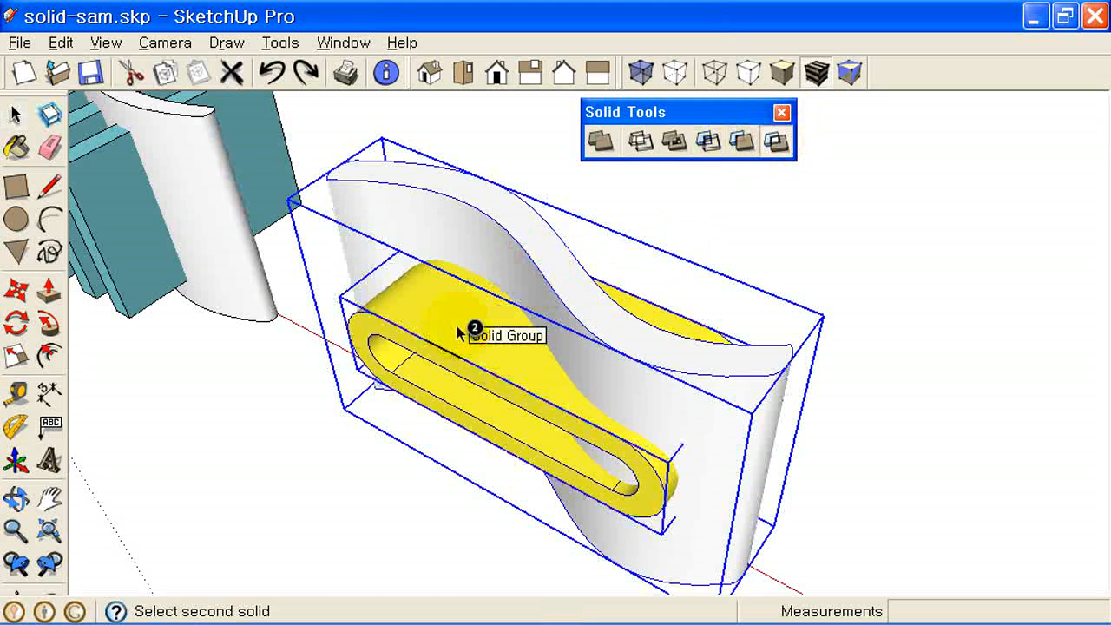
click(608, 344)
Step: Move the split wavy white wall back, clear of the yellow slotted pieces
scroll(608, 344, down, 2)
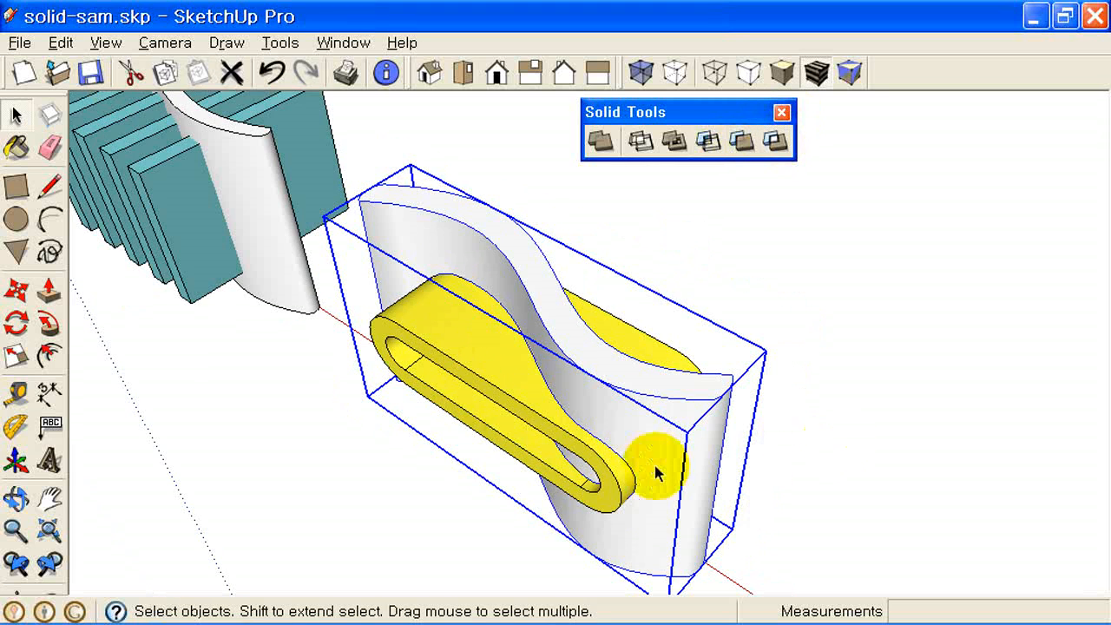
click(16, 290)
click(761, 561)
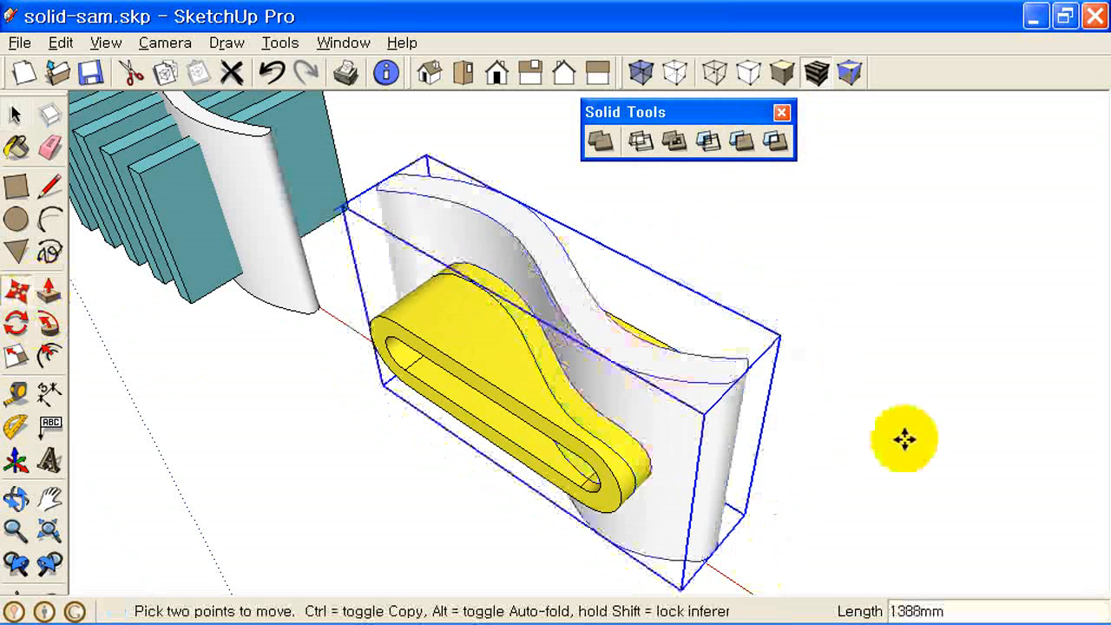
click(936, 404)
key(space)
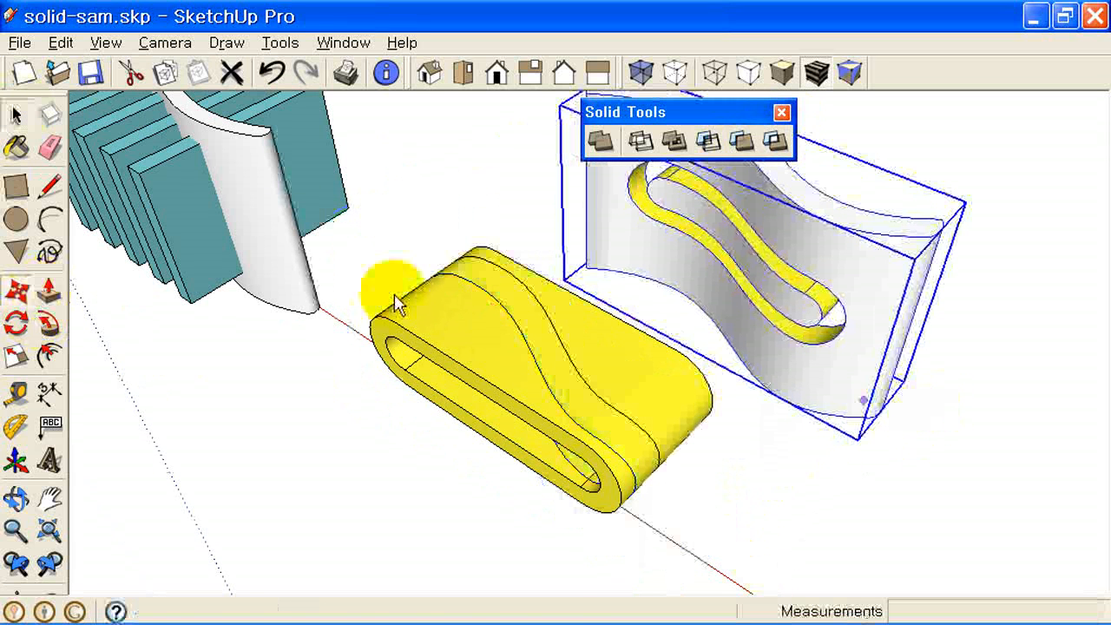
Step: Move the middle yellow slice out in front of the two remaining yellow slotted pieces
click(527, 319)
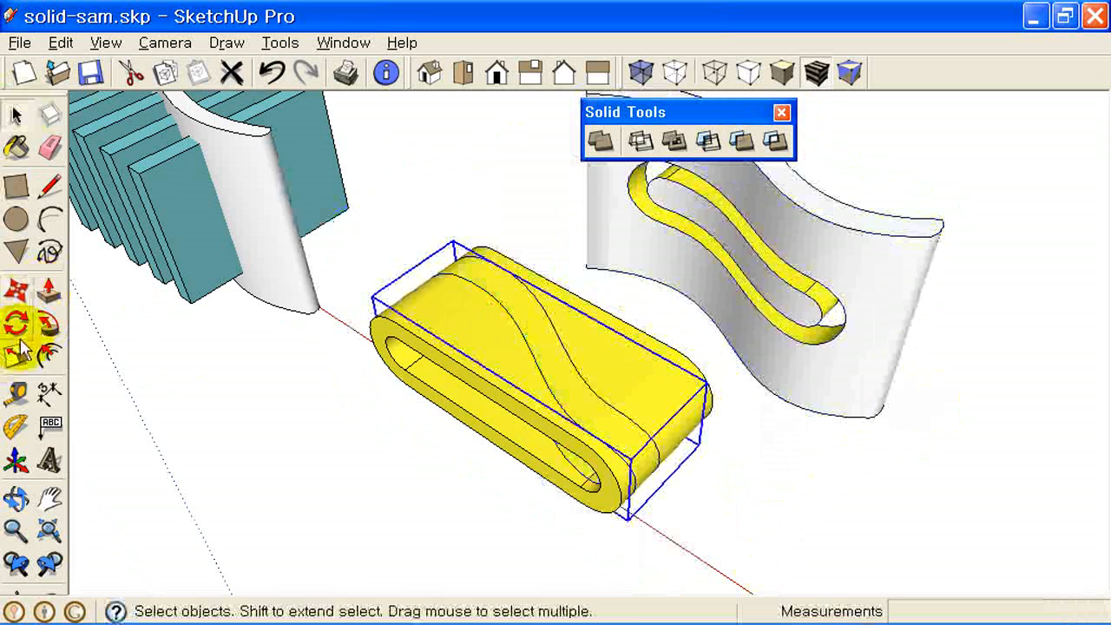
click(15, 290)
click(691, 519)
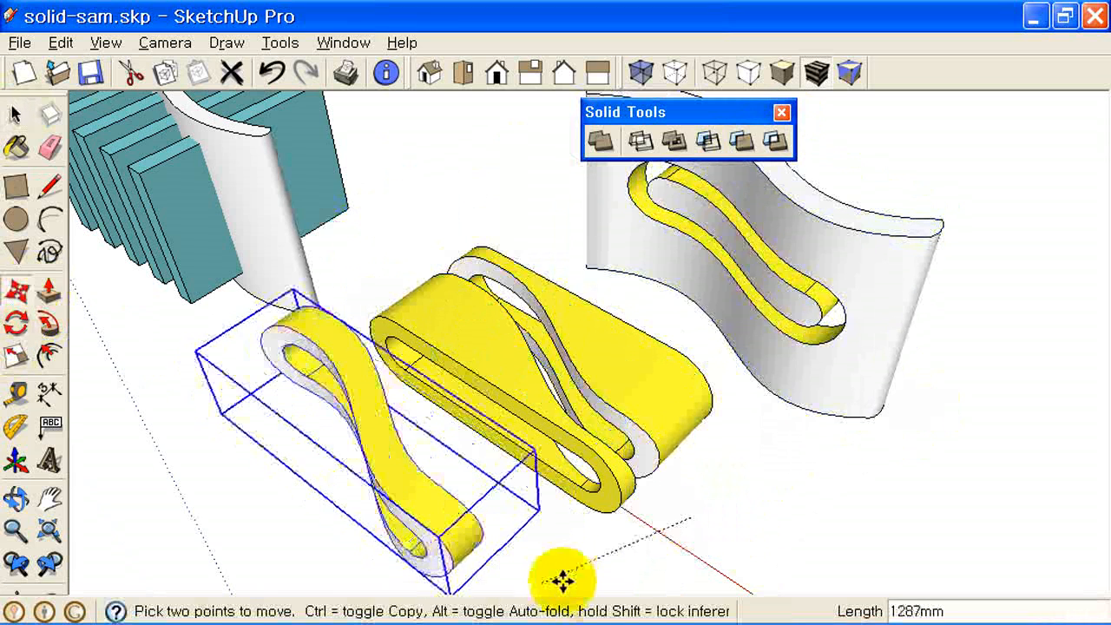
click(588, 586)
Step: Move the middle yellow slice about 815 mm farther from the other yellow pieces and inspect all the split parts
key(o)
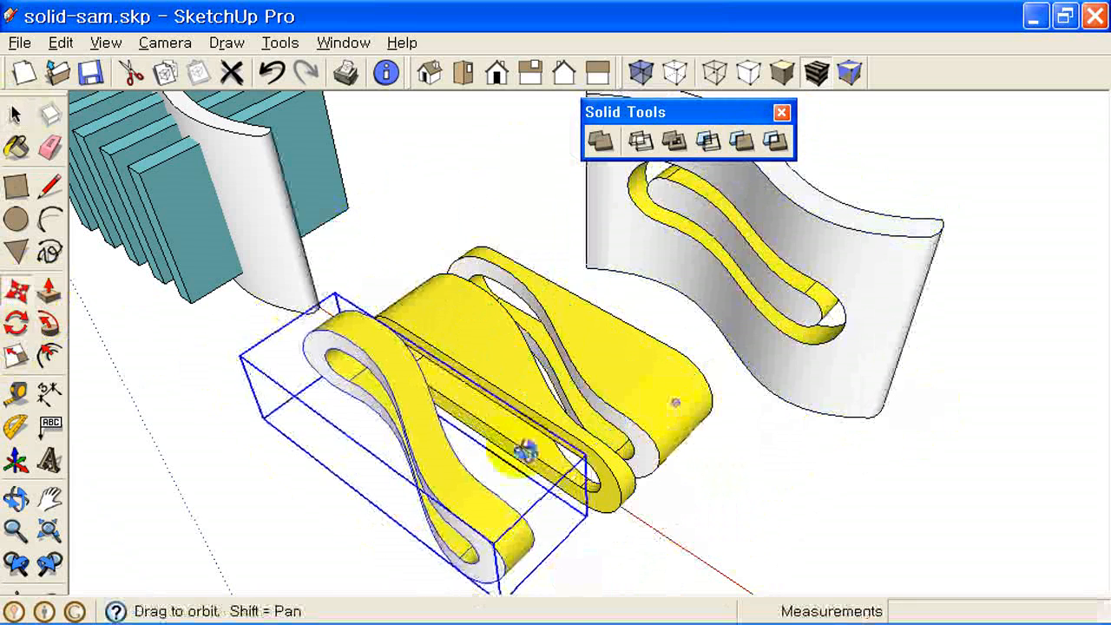
drag(525, 451, 454, 416)
key(m)
click(345, 509)
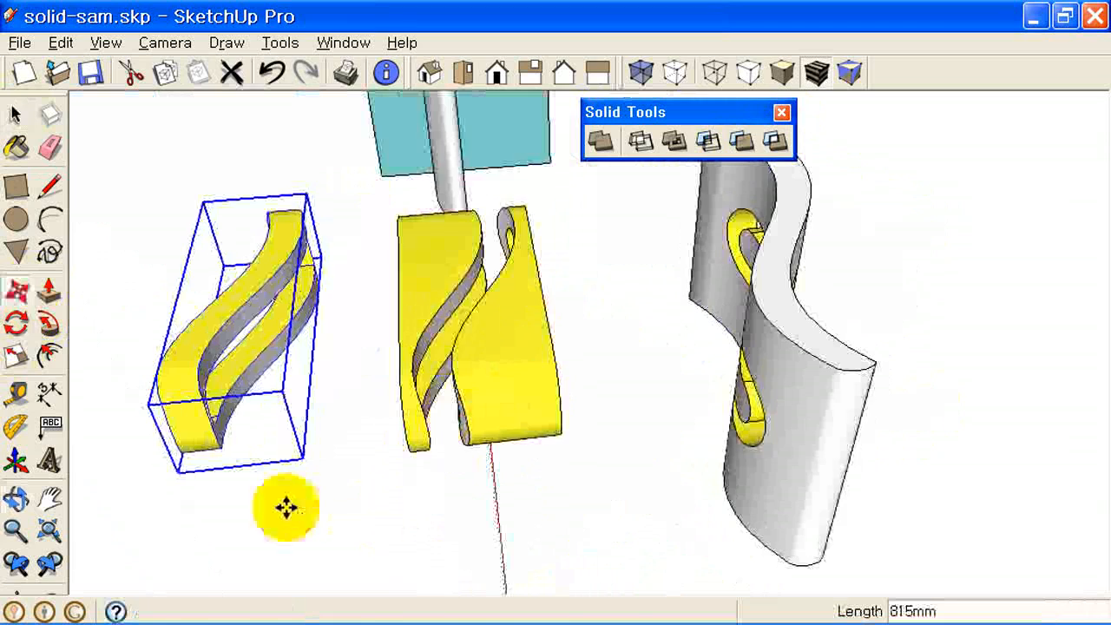
click(287, 508)
mouse_move(625, 356)
middle_down()
mouse_move(678, 342)
mouse_move(628, 377)
middle_up()
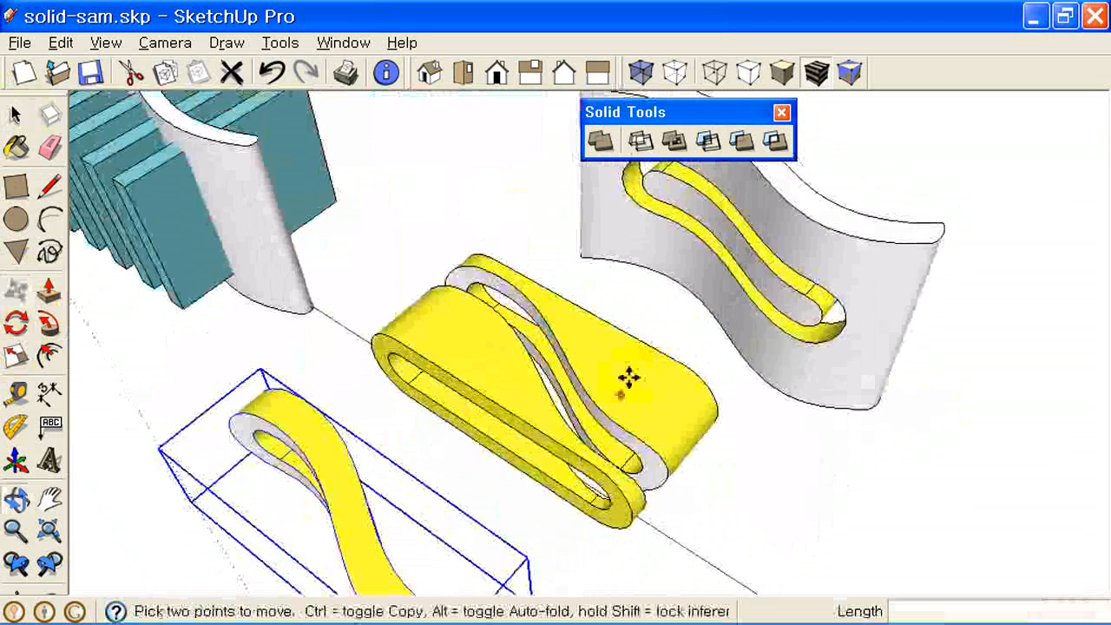
middle_drag(578, 448, 486, 377)
scroll(489, 377, up, 3)
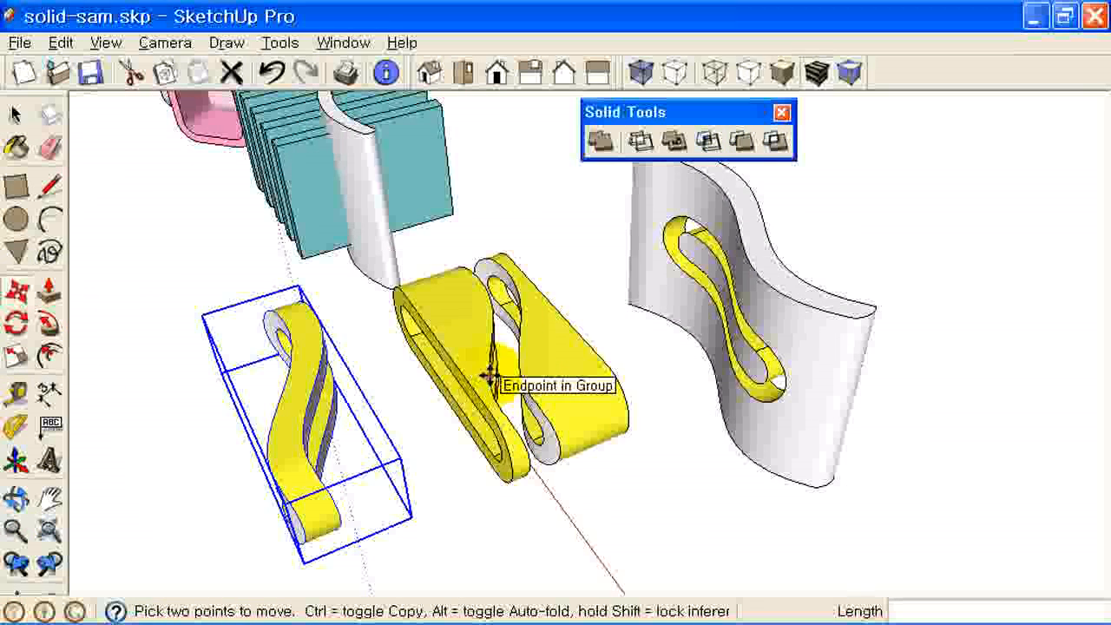